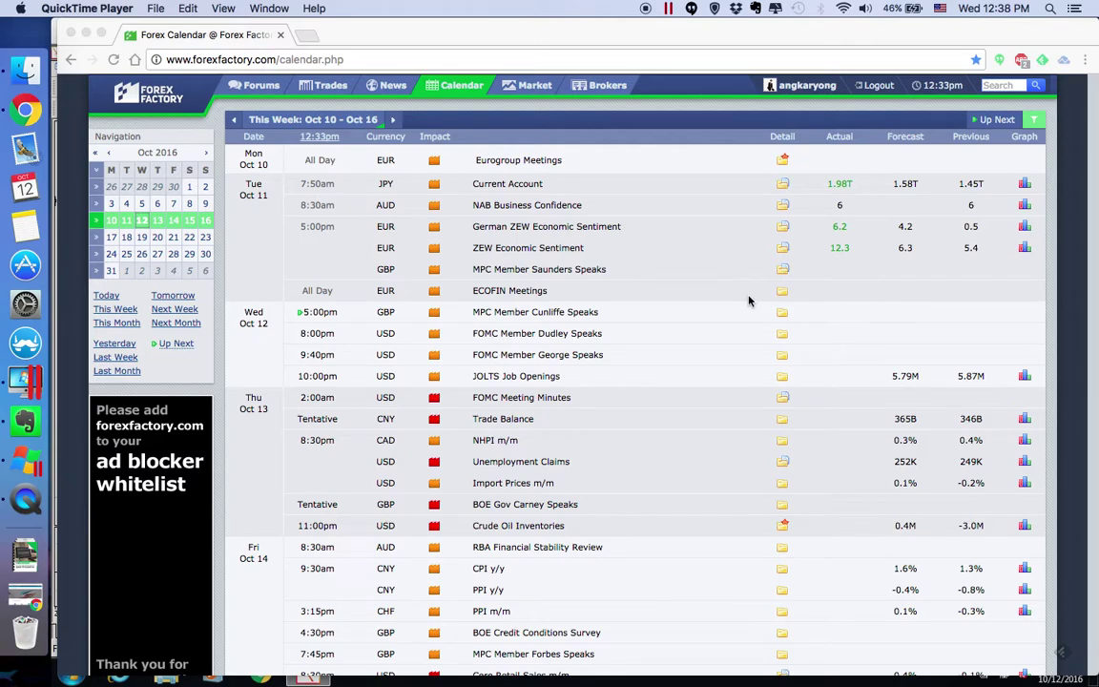
# Scroll through the Oct 10–16 Forex Factory calendar, then switch to the MT4 EURUSD H1 chart
pyautogui.scroll(-1, 402, 318)
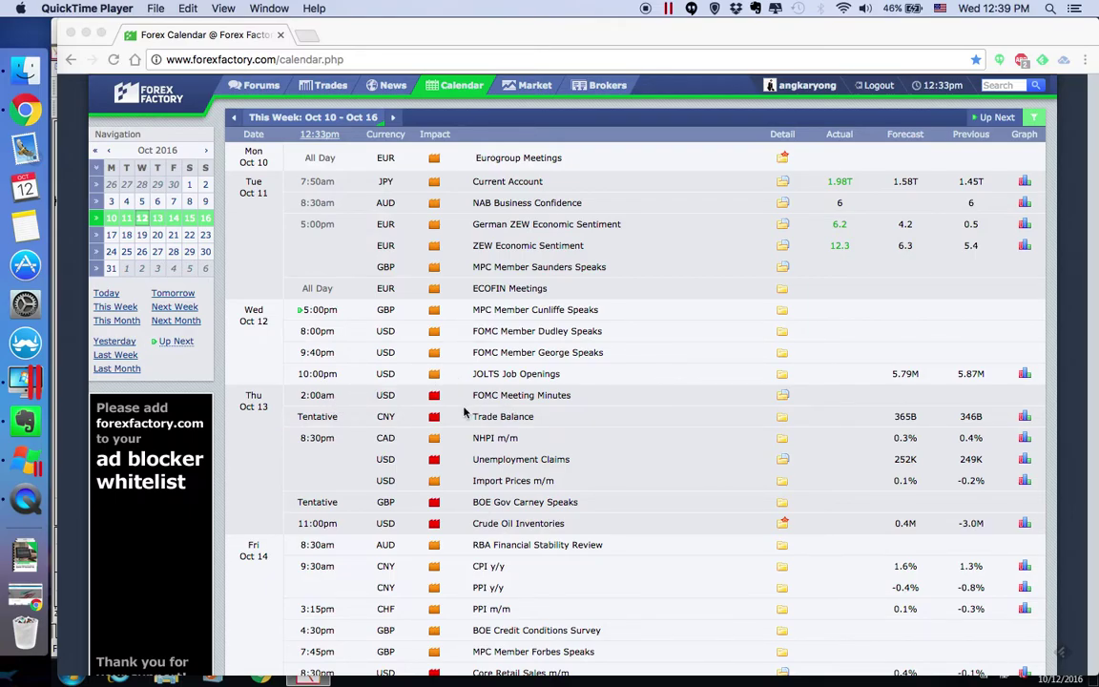
pyautogui.hotkey('ctrl', 'Up')
# On EURUSD H1, draw a Fibonacci retracement from swing high to low and shade a grey zone at 38.2
pyautogui.click(834, 270)
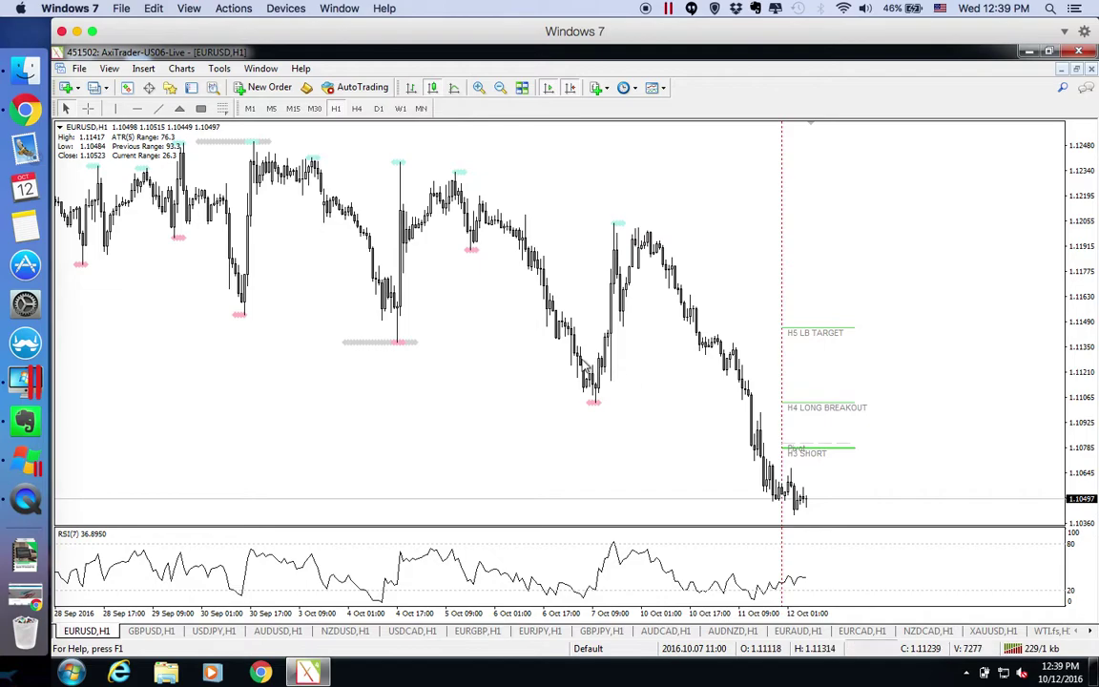
pyautogui.click(221, 108)
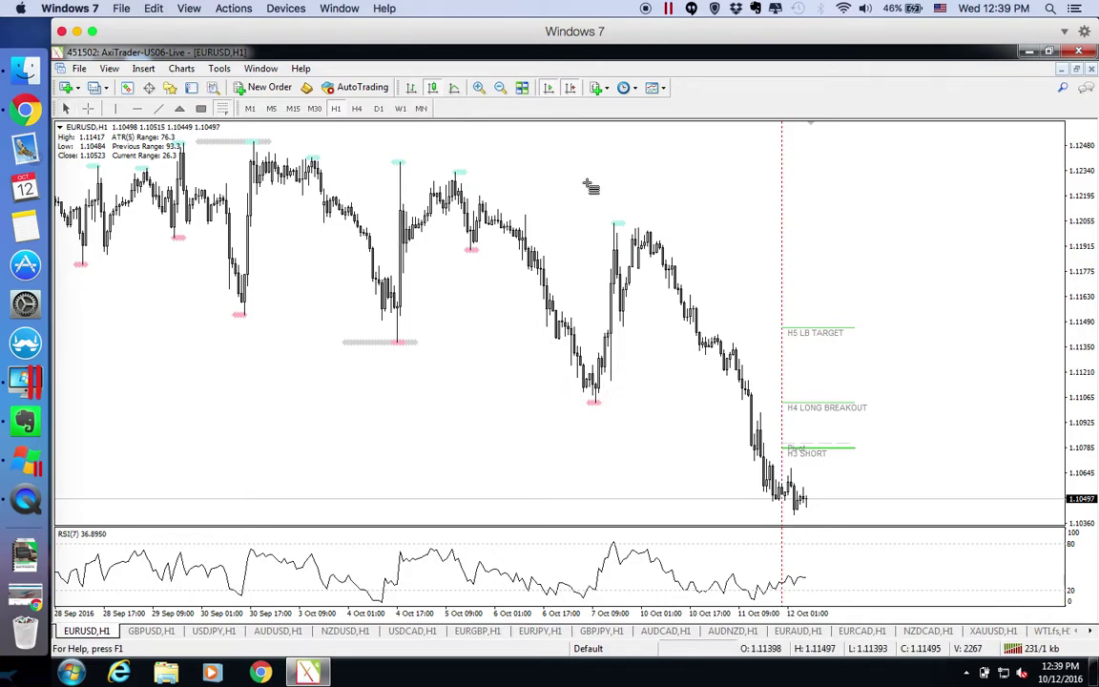
pyautogui.moveTo(620, 223); pyautogui.dragTo(800, 516)
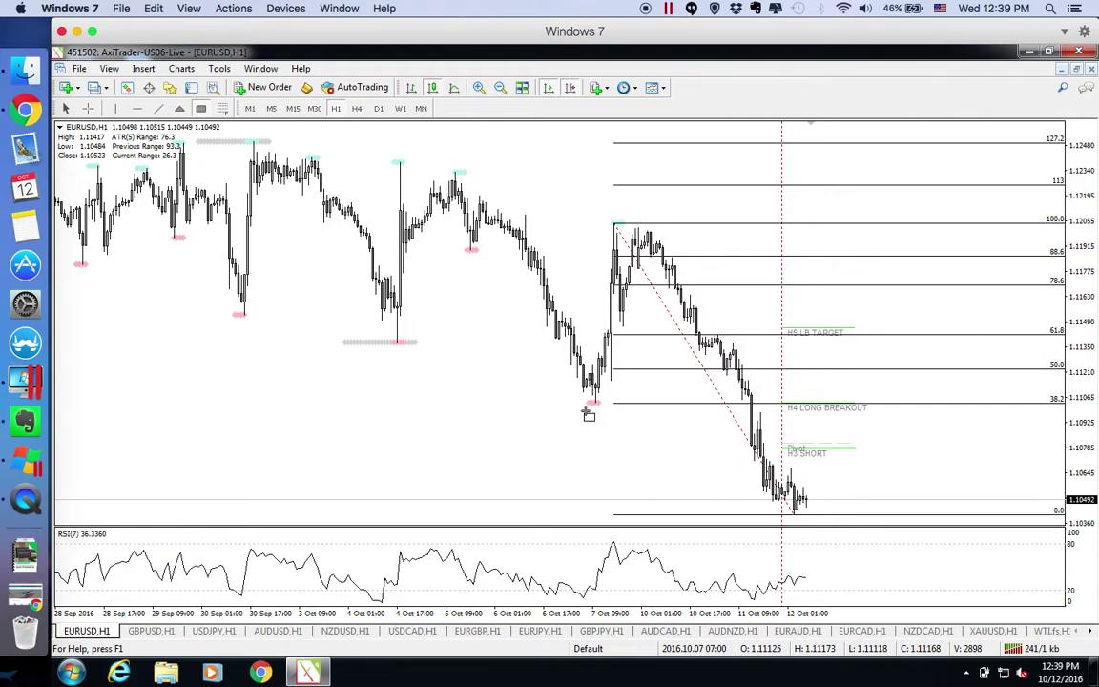
pyautogui.moveTo(586, 409); pyautogui.dragTo(975, 392)
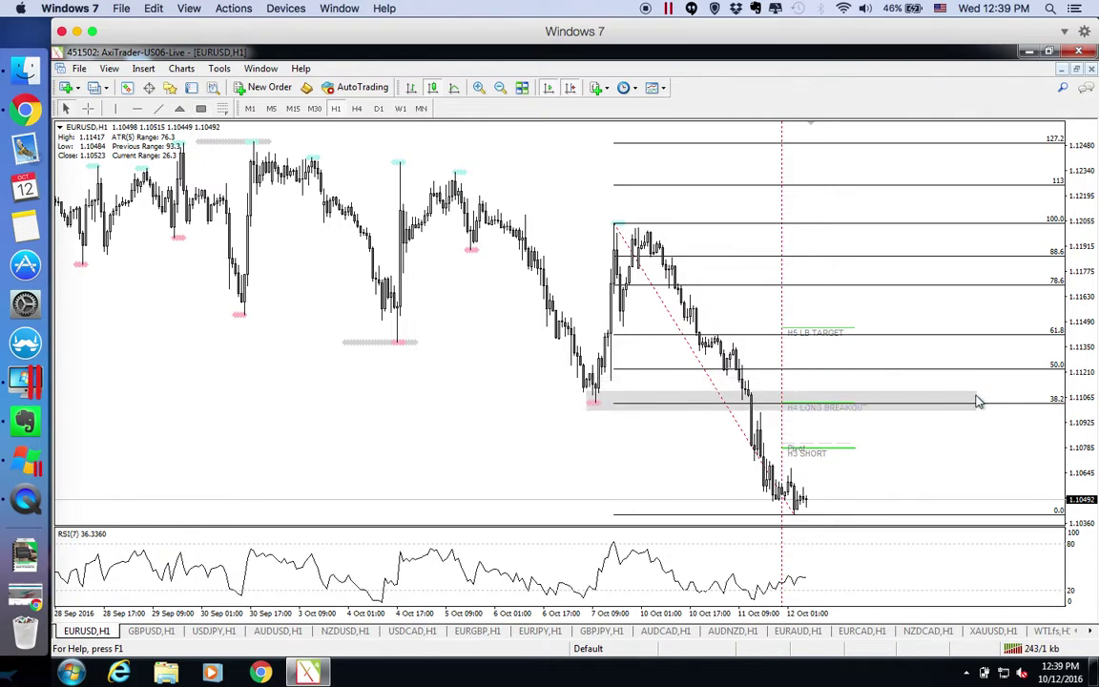
pyautogui.middleClick(885, 434)
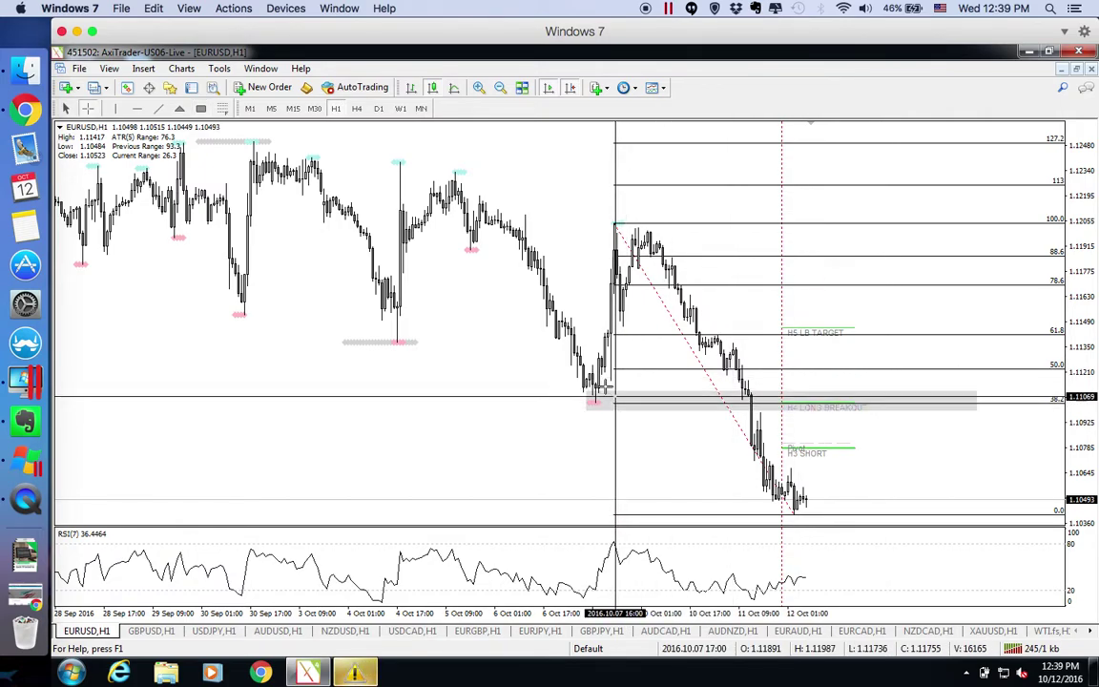
pyautogui.click(542, 407)
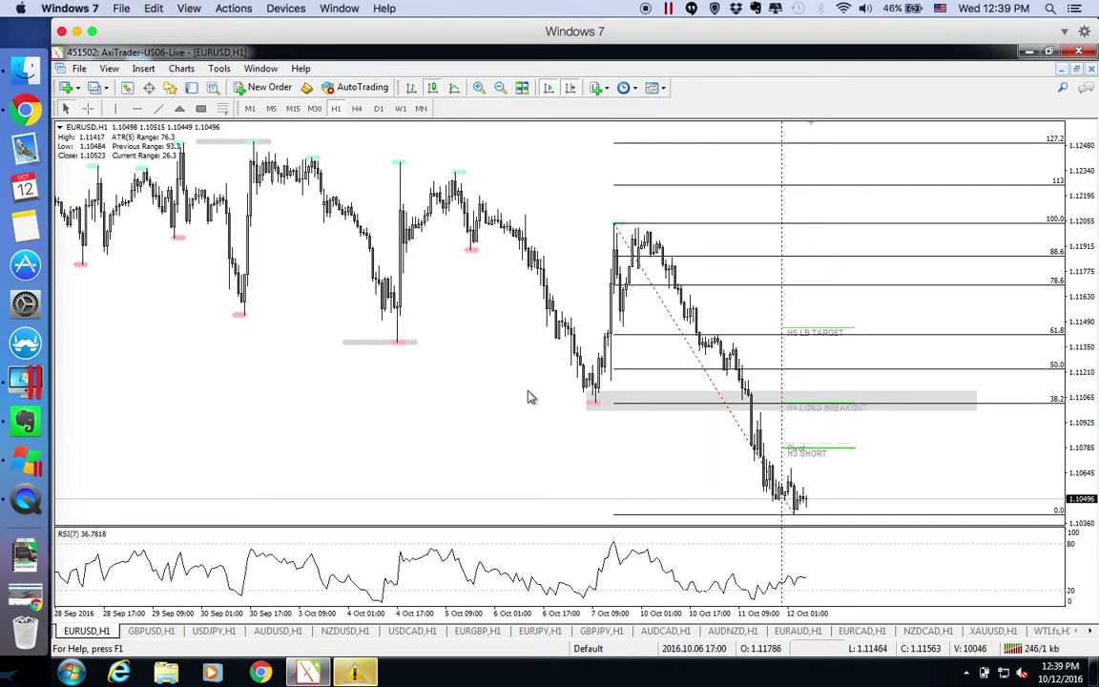
# Draw a rising trend line under the RSI lows and read price levels with the crosshair
pyautogui.click(159, 107)
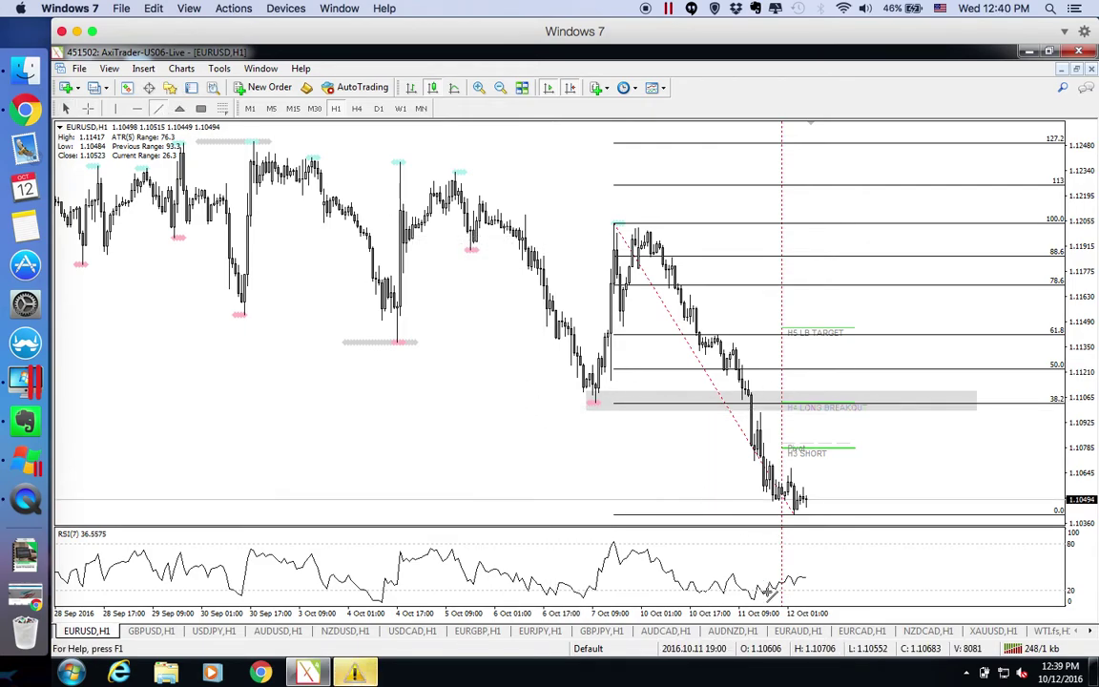
pyautogui.moveTo(749, 602); pyautogui.dragTo(821, 578)
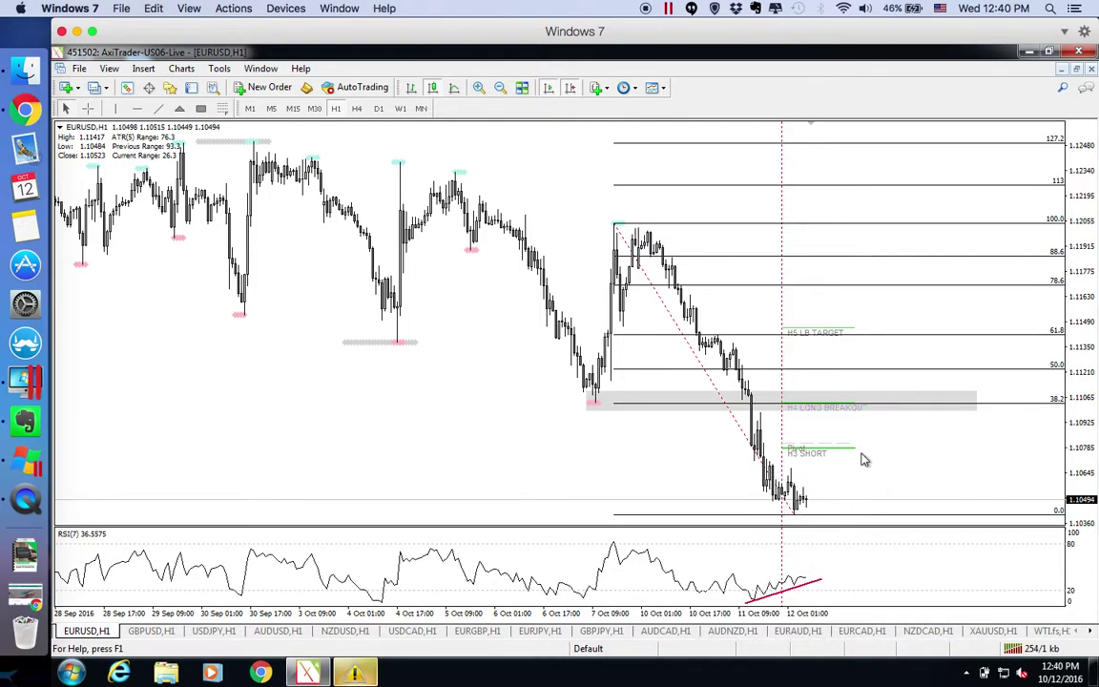
pyautogui.middleClick(884, 400)
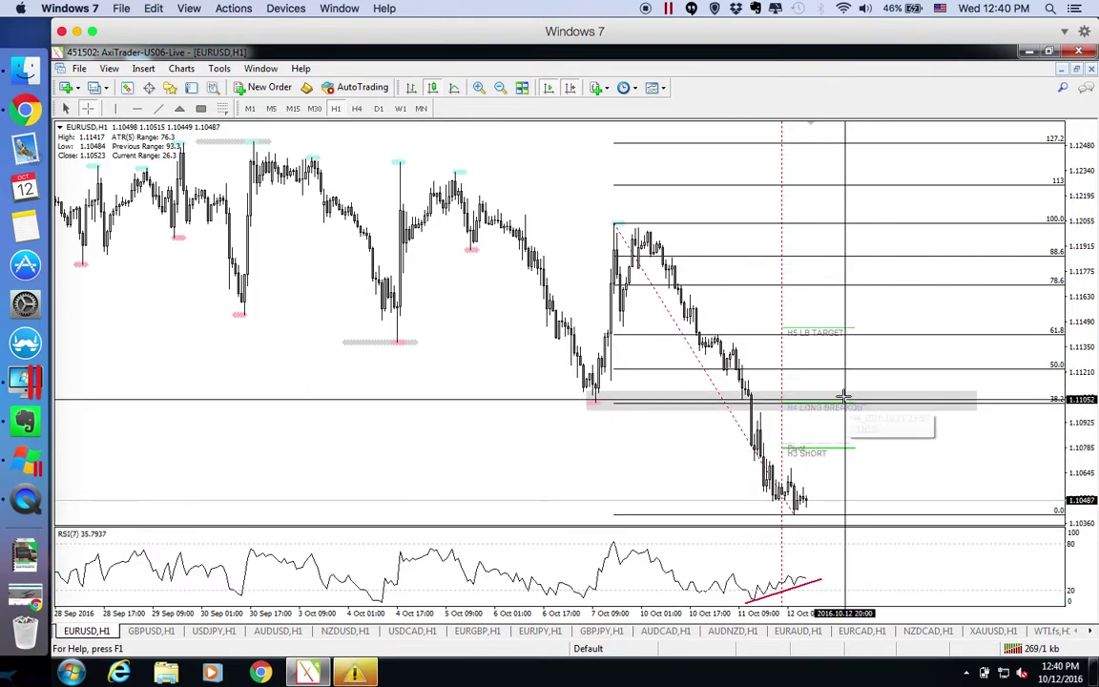
pyautogui.press('Escape')
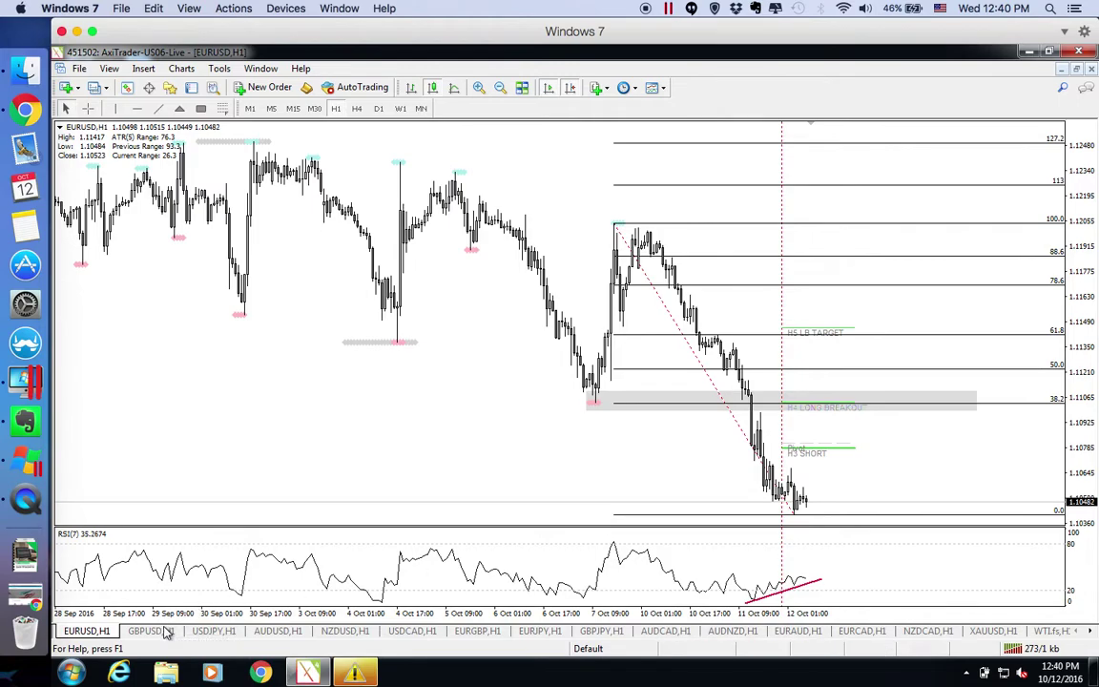
# Move from the GBPUSD H1 chart on to the USDJPY H1 chart
pyautogui.click(166, 634)
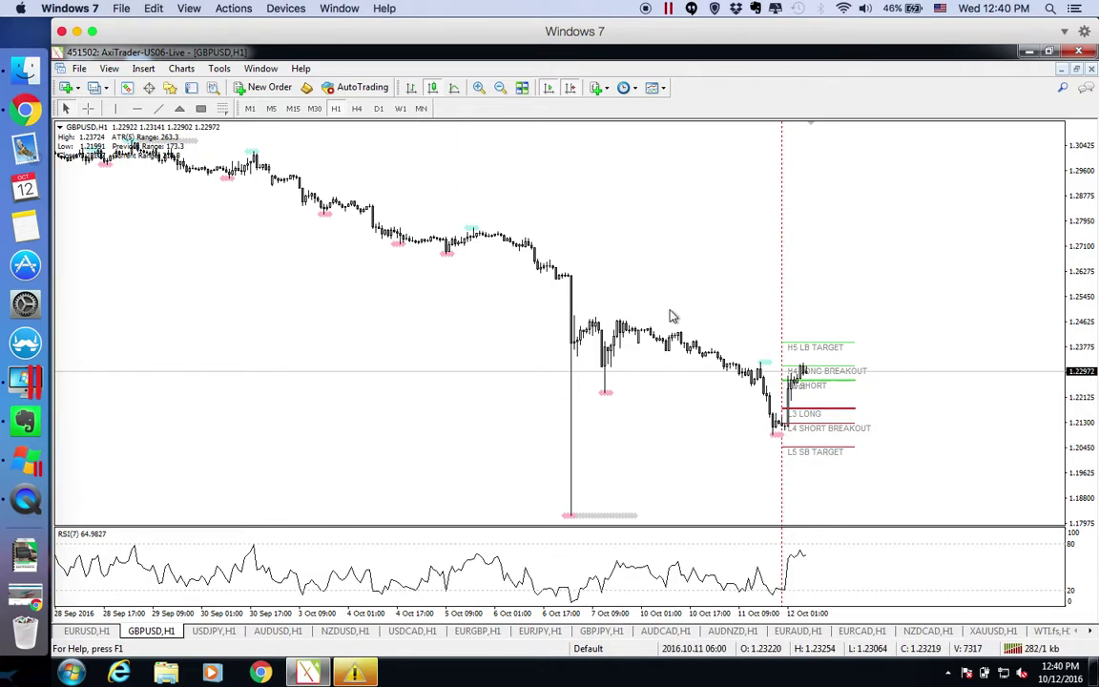
pyautogui.click(229, 633)
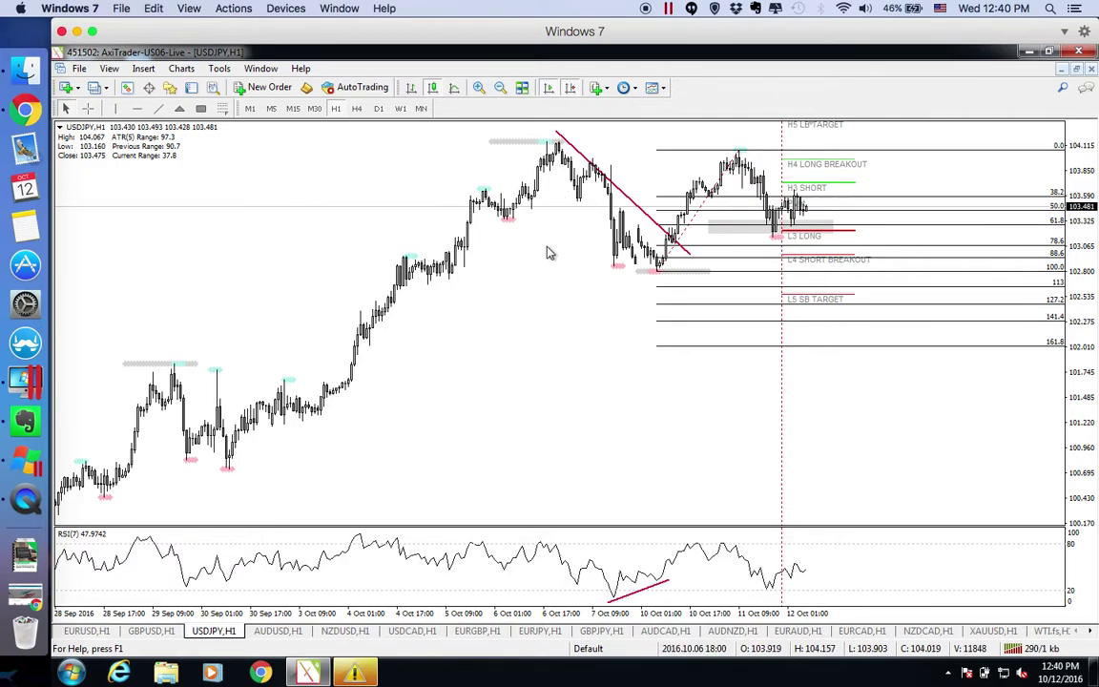
pyautogui.hotkey('ctrl', 'f')
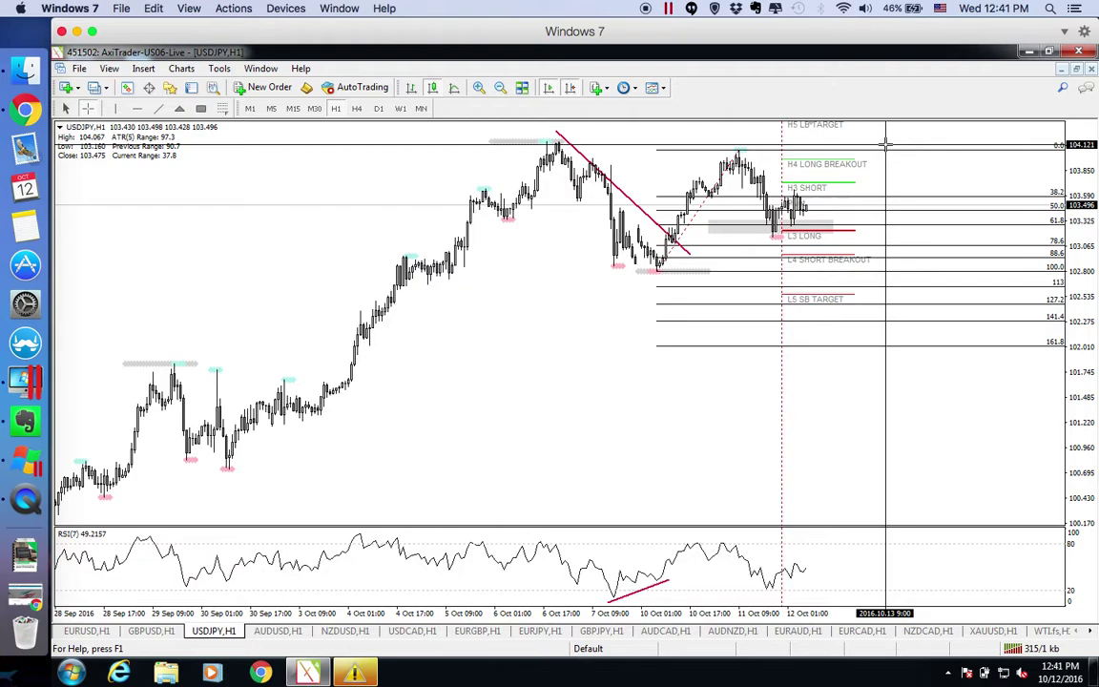
# Check USDJPY H1 price near 103.49 against the H3 short level with the crosshair
pyautogui.press('Escape')
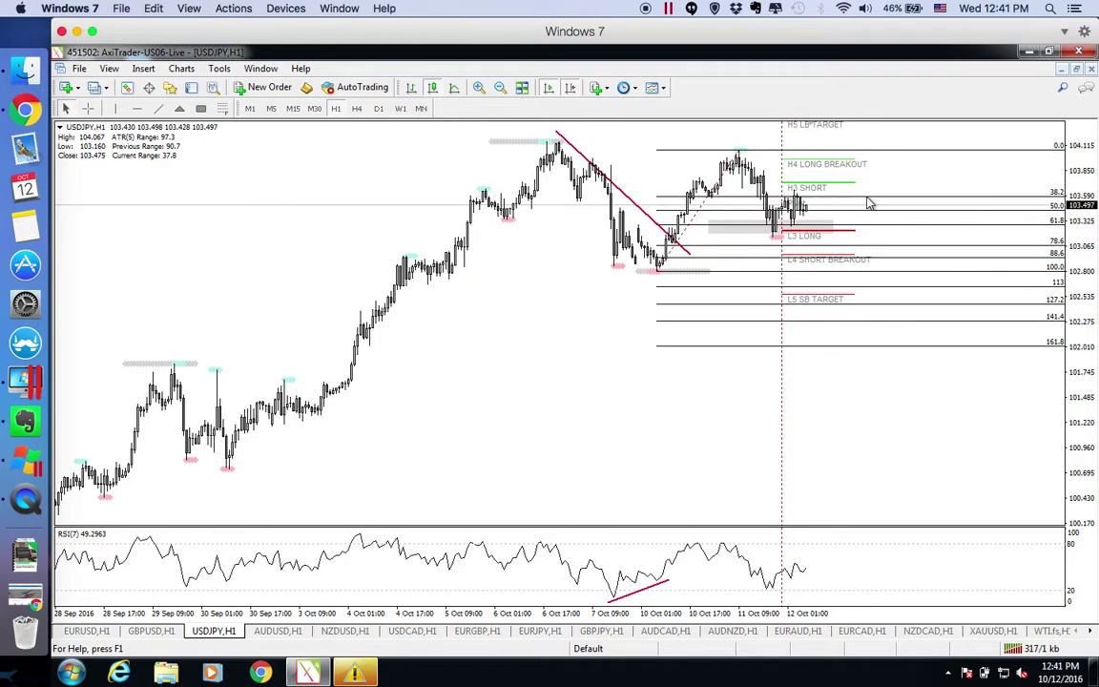
pyautogui.middleClick(869, 203)
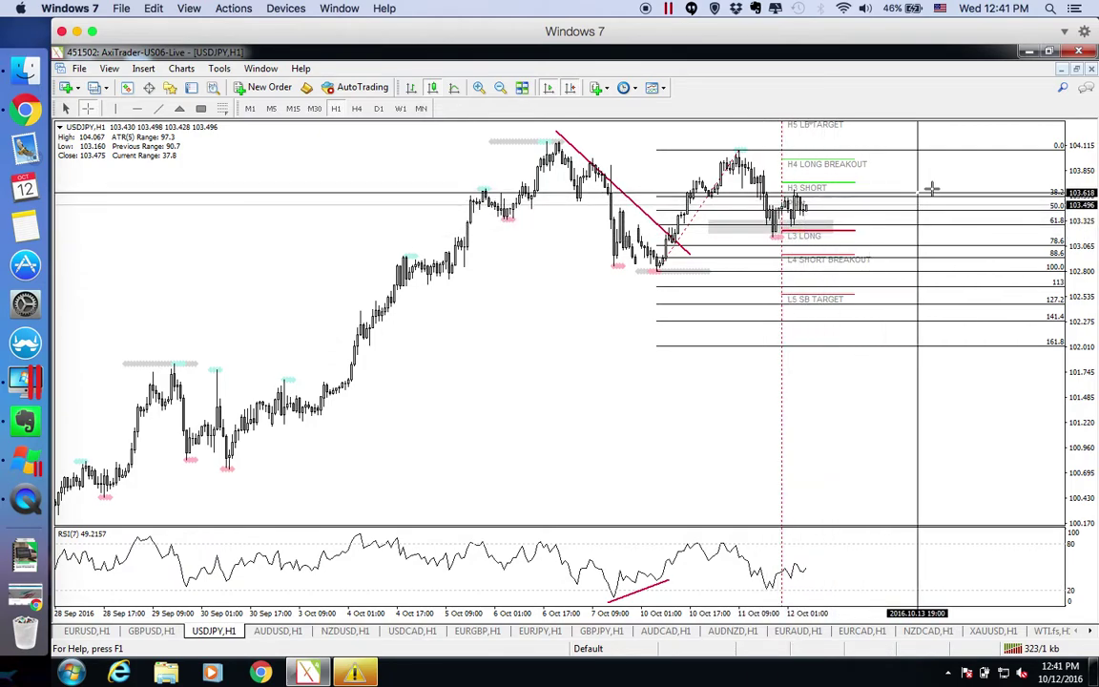
pyautogui.click(835, 238)
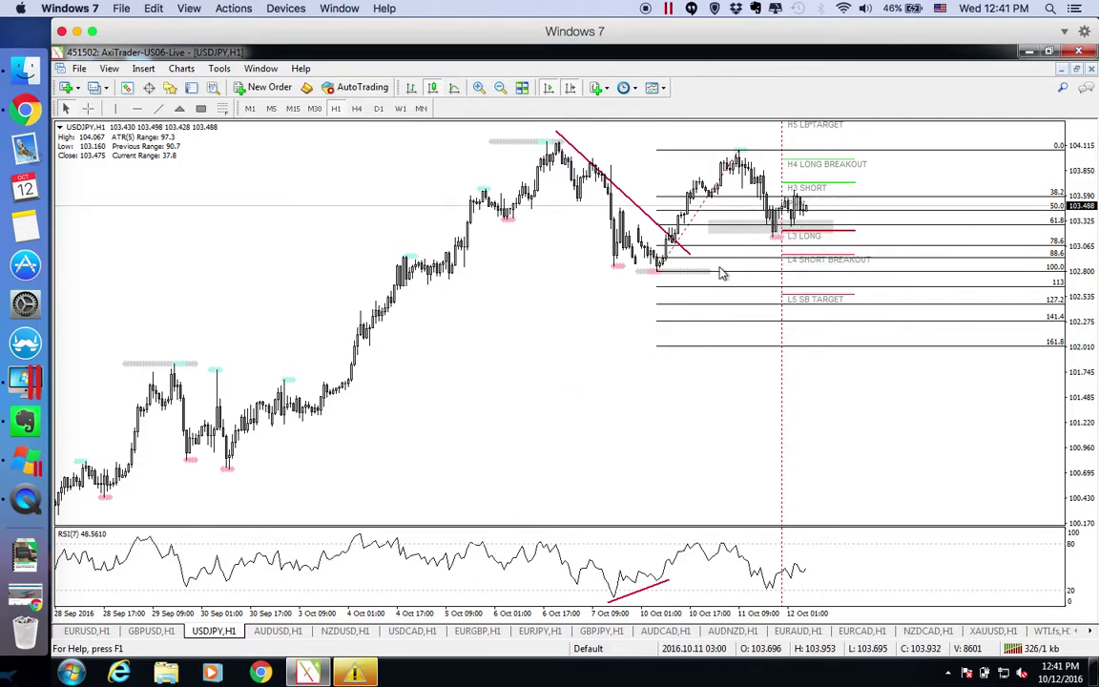
pyautogui.click(277, 630)
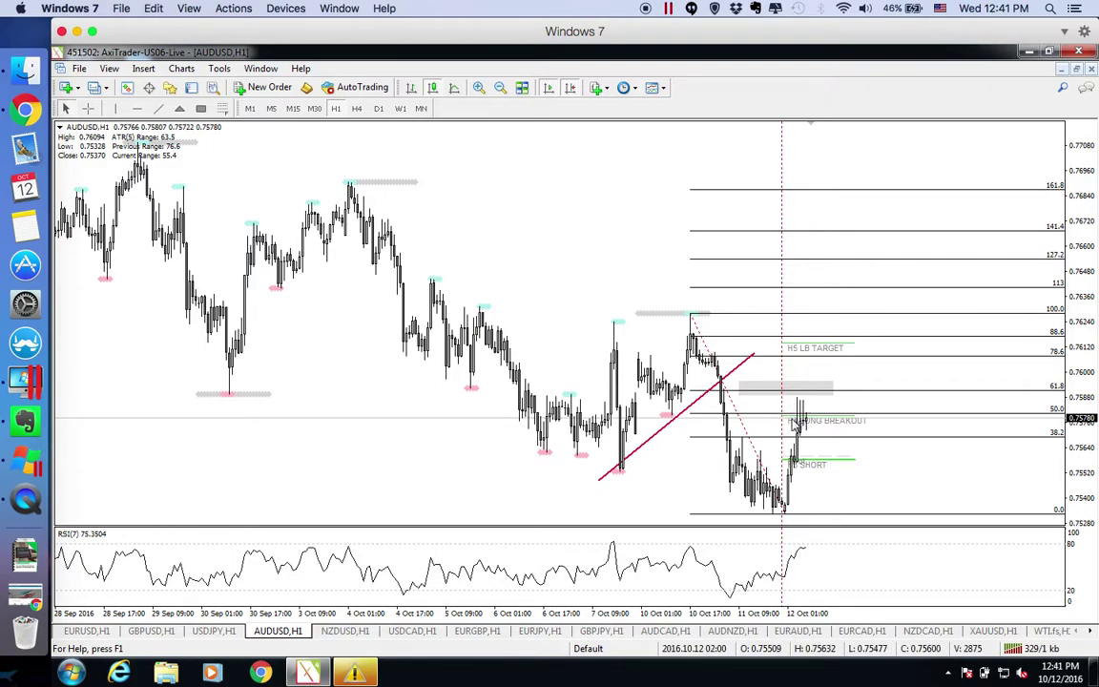
pyautogui.middleClick(713, 410)
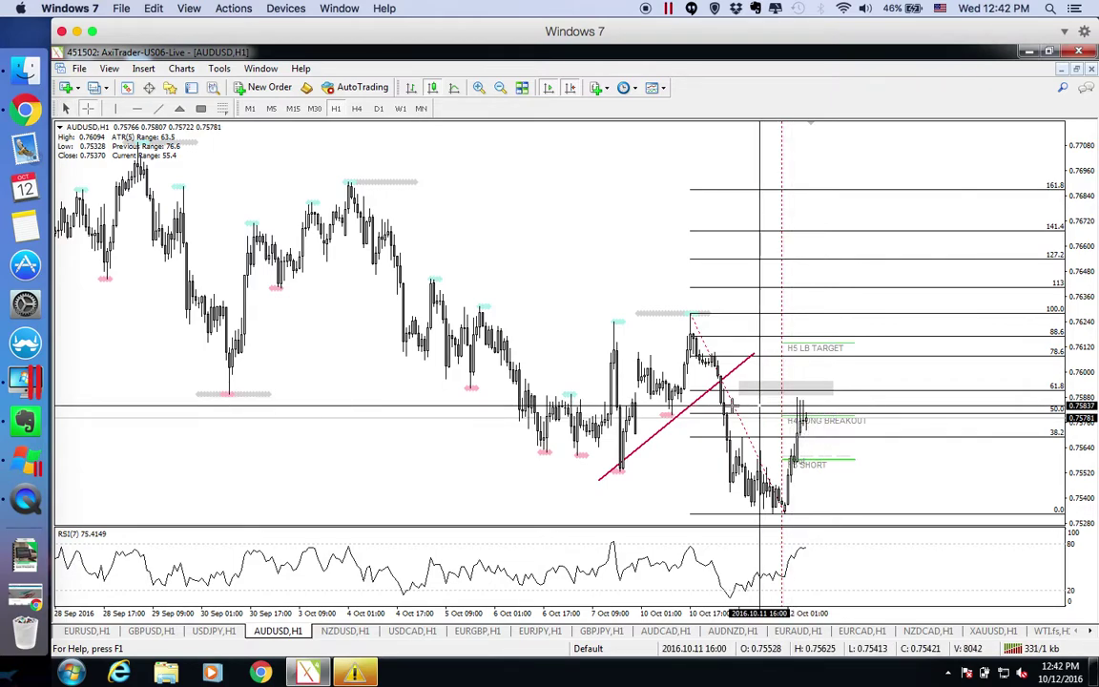
pyautogui.moveTo(761, 411); pyautogui.dragTo(917, 389)
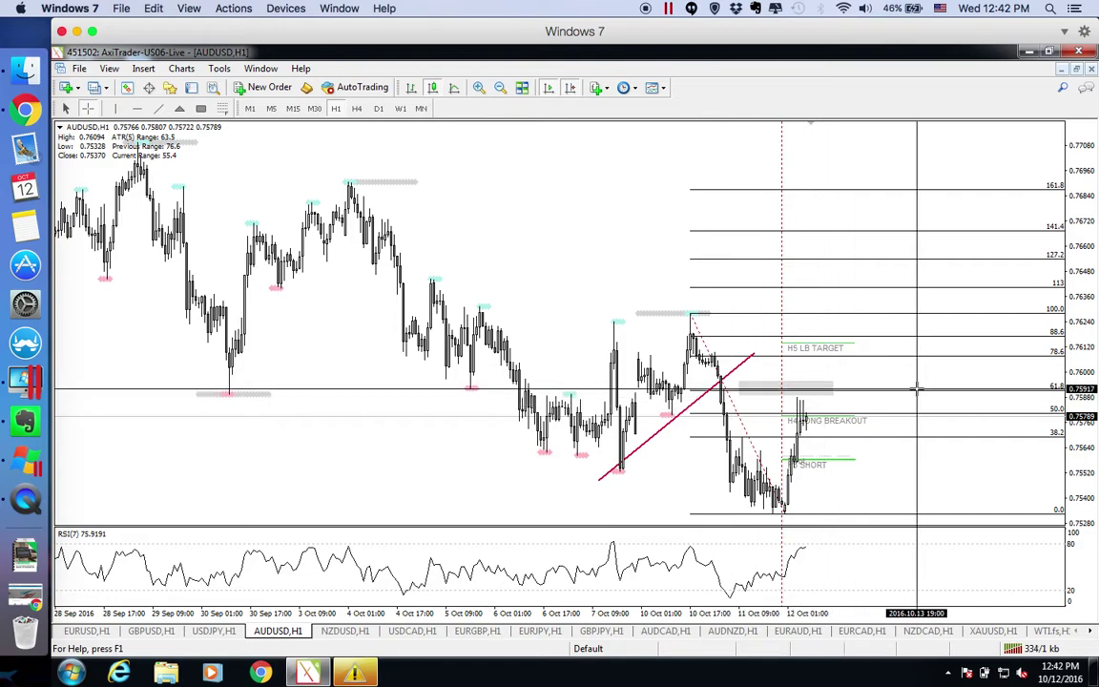
pyautogui.middleClick(795, 393)
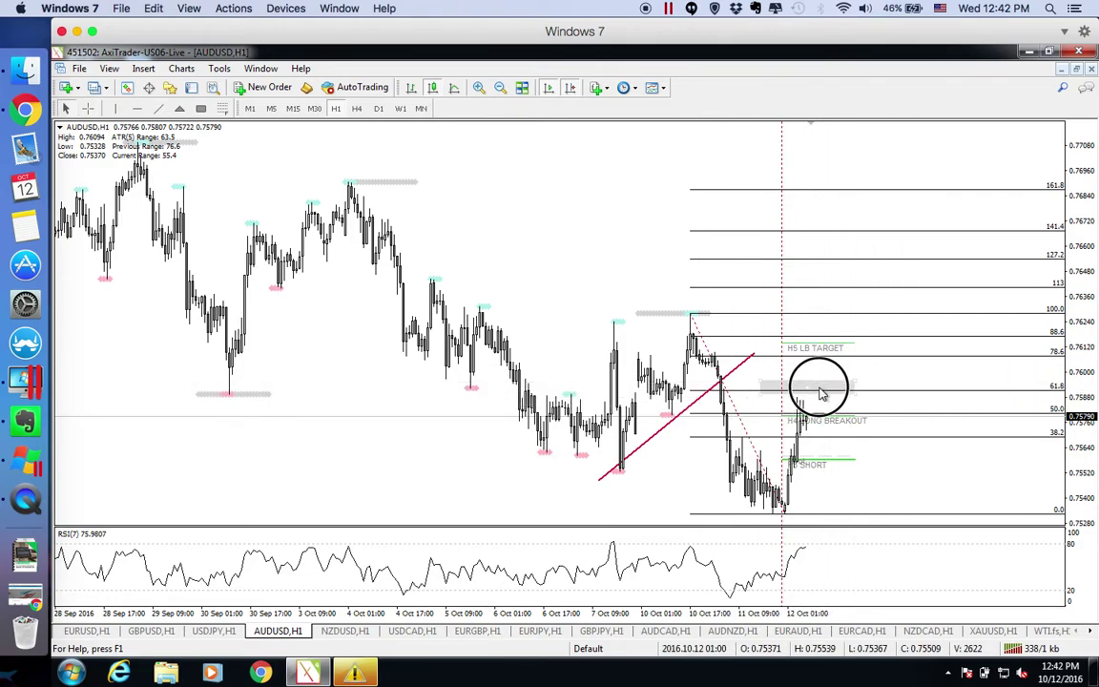
pyautogui.moveTo(820, 391); pyautogui.dragTo(834, 395)
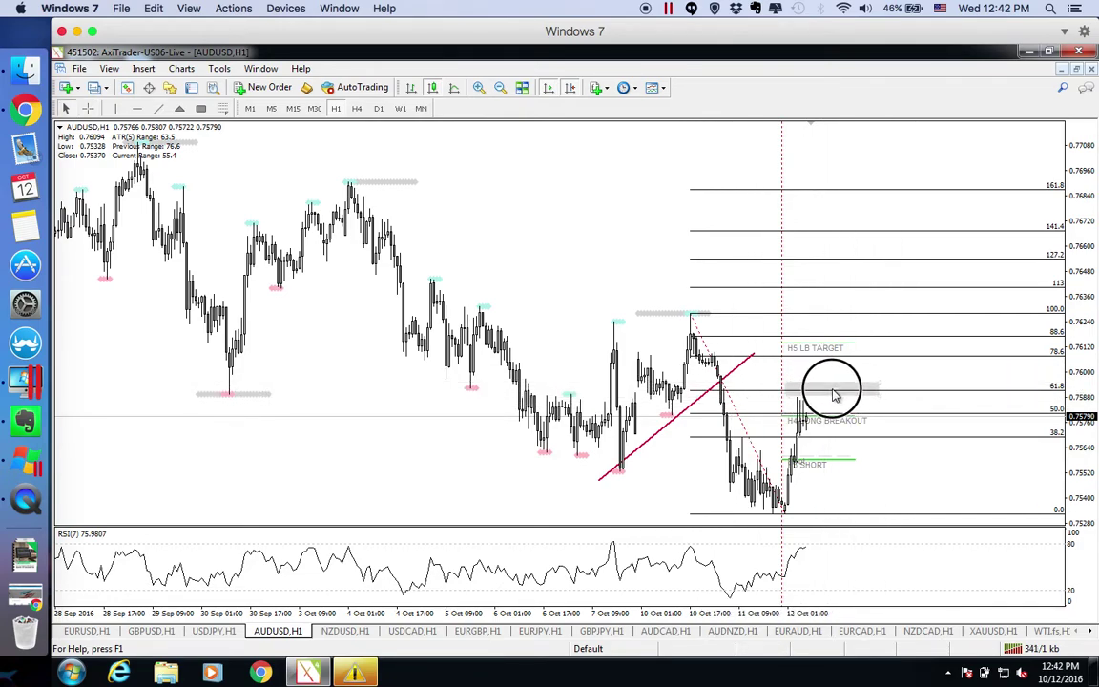
pyautogui.middleClick(906, 389)
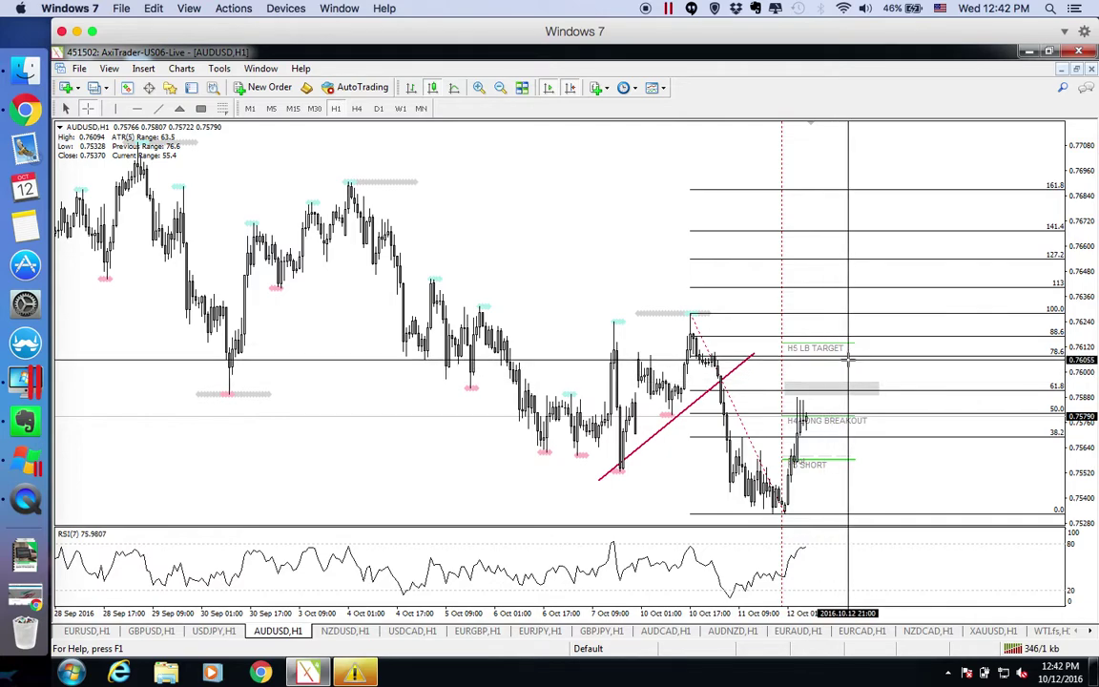
pyautogui.middleClick(839, 330)
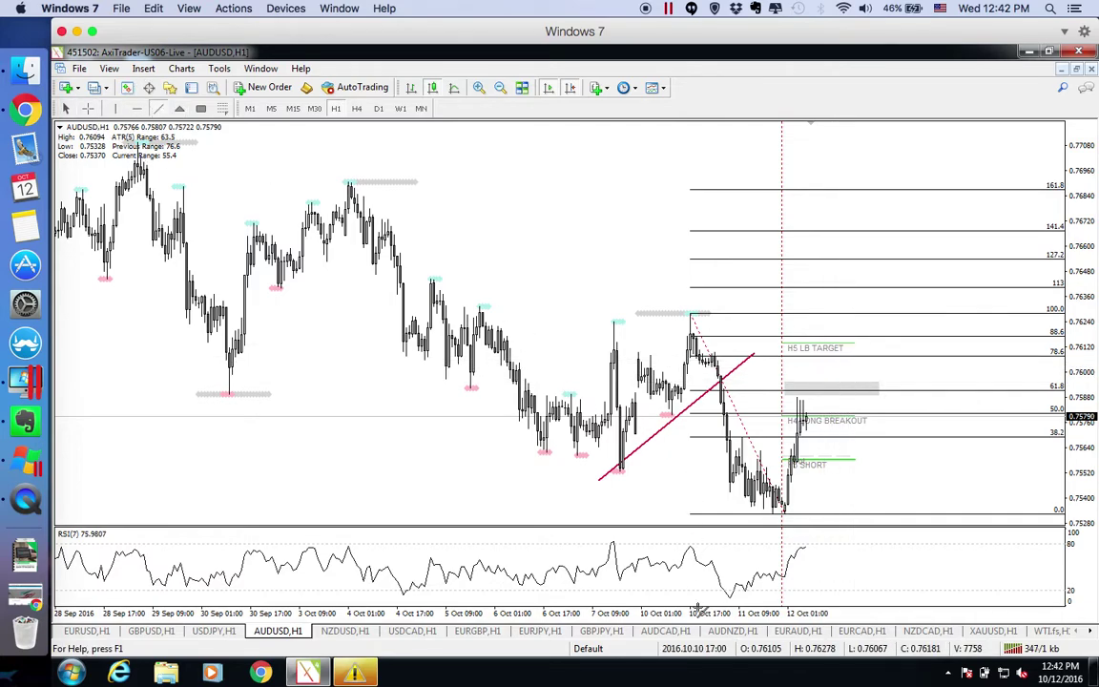
# Draw a rising trend line under the AUDUSD RSI lows, check the grey zone price, then show NZDUSD H1
pyautogui.moveTo(723, 598); pyautogui.dragTo(797, 572)
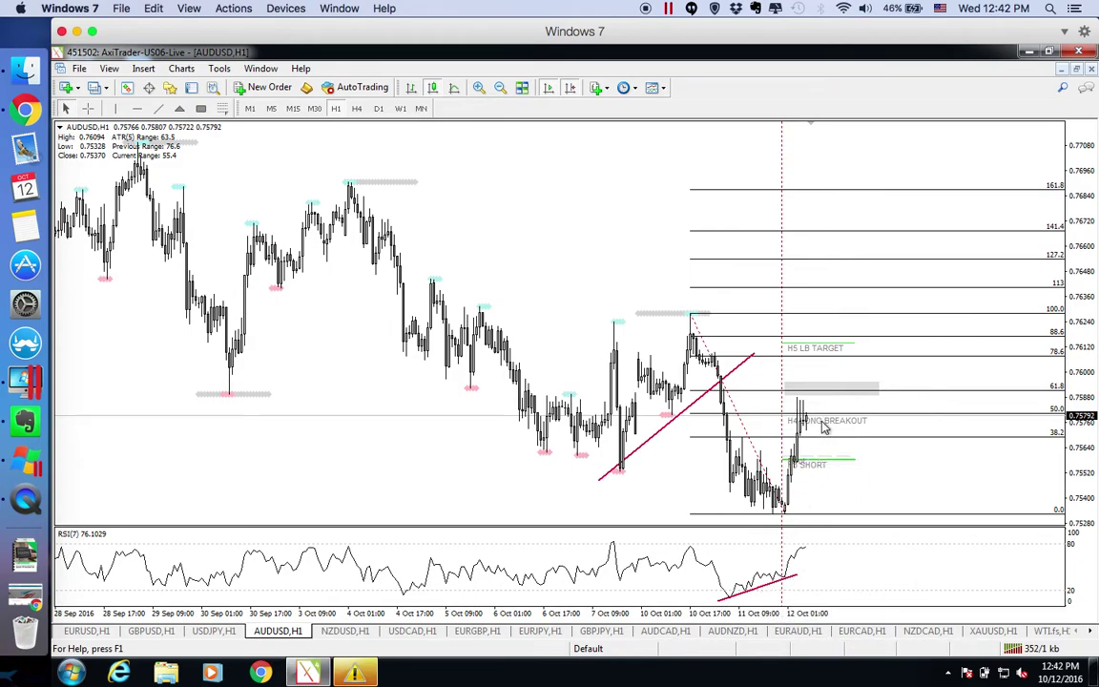
pyautogui.middleClick(848, 392)
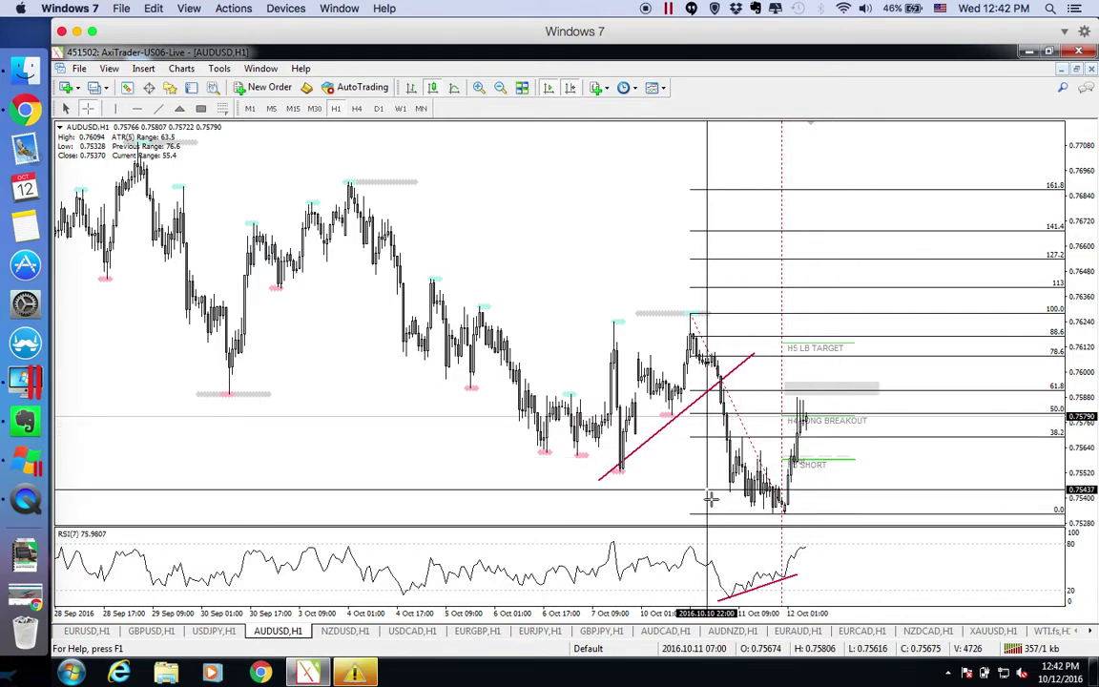
pyautogui.click(878, 395)
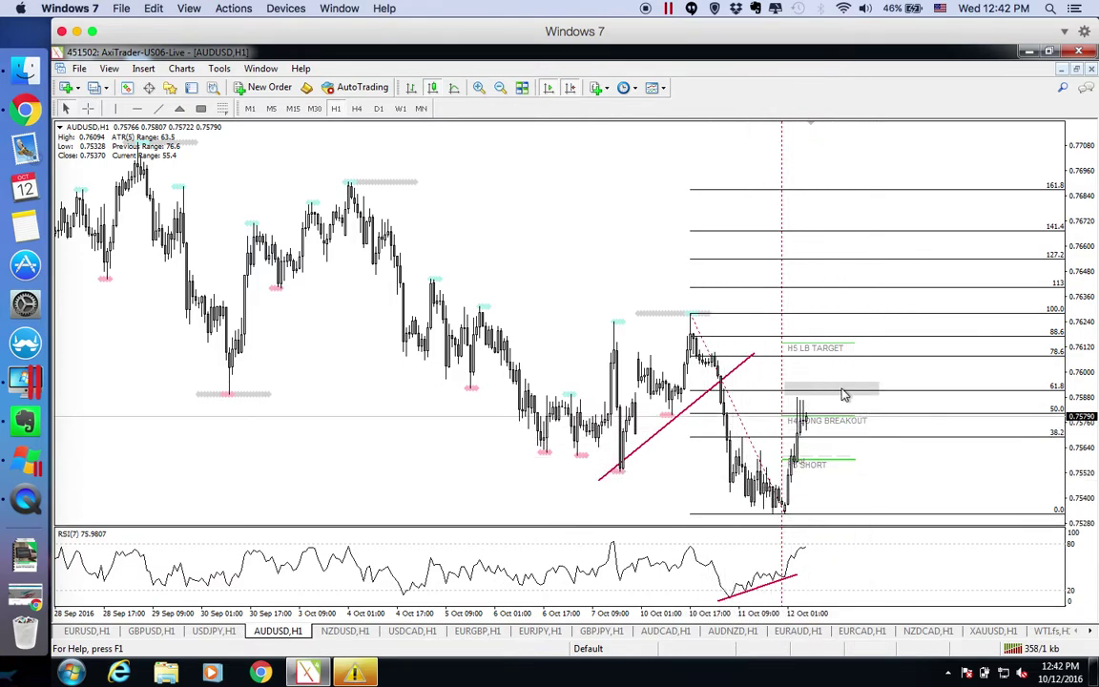
pyautogui.middleClick(893, 385)
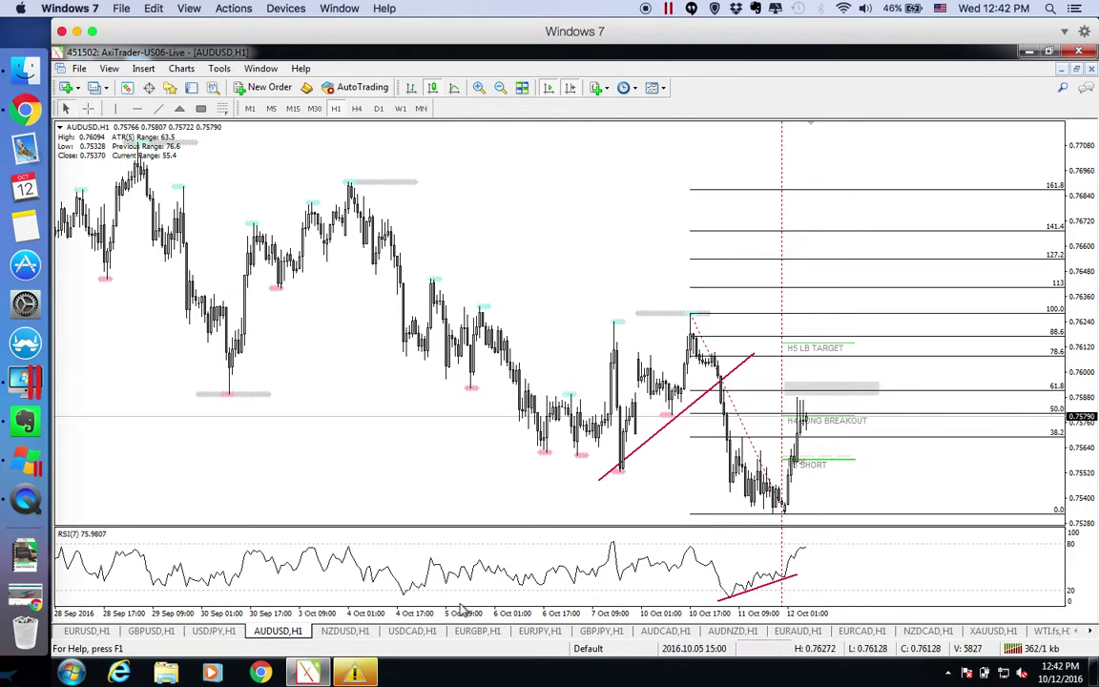
pyautogui.click(353, 630)
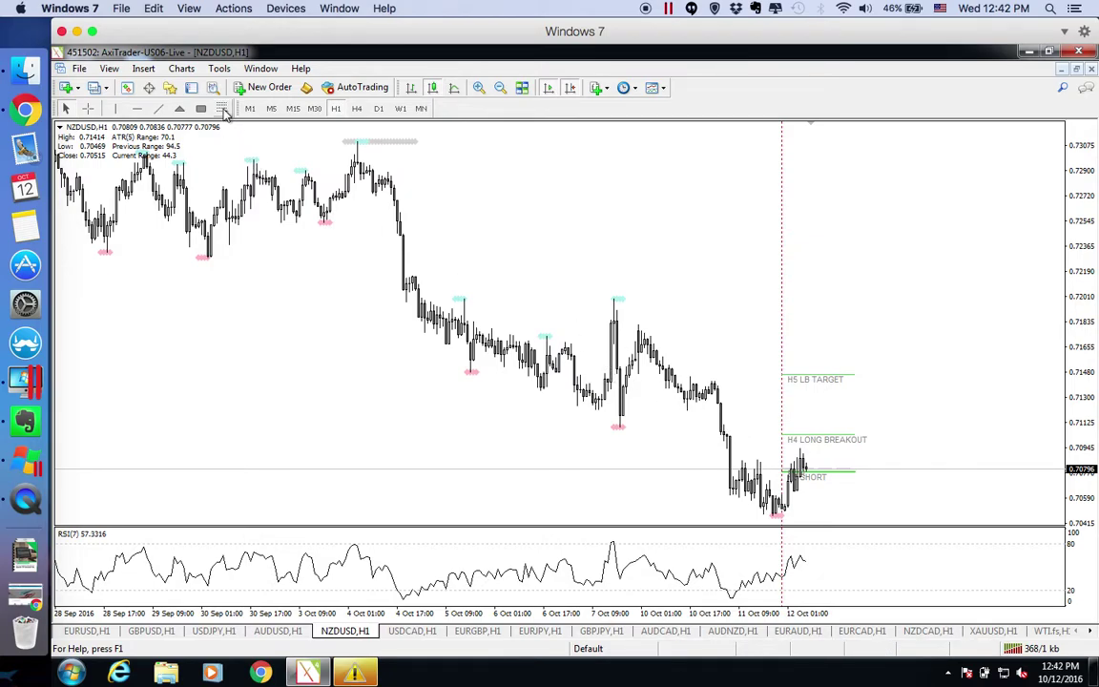
# Draw a Fibonacci retracement from the 7 Oct high to the low and place a grey zone at 50.0
pyautogui.click(222, 108)
pyautogui.moveTo(616, 299); pyautogui.dragTo(774, 514)
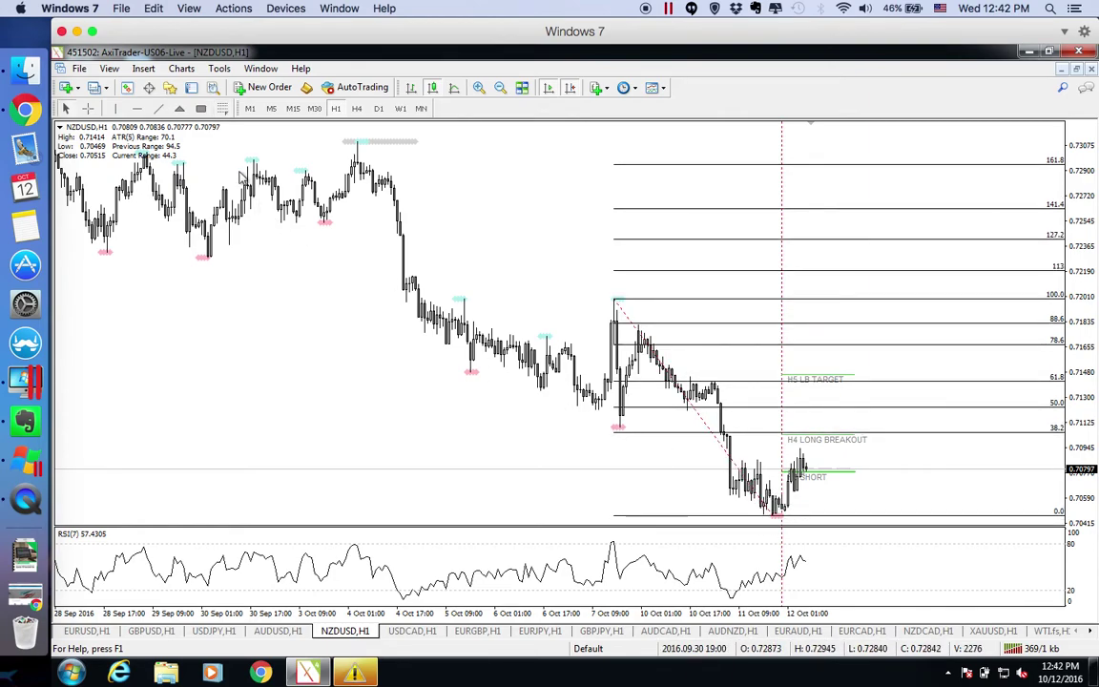
pyautogui.click(200, 107)
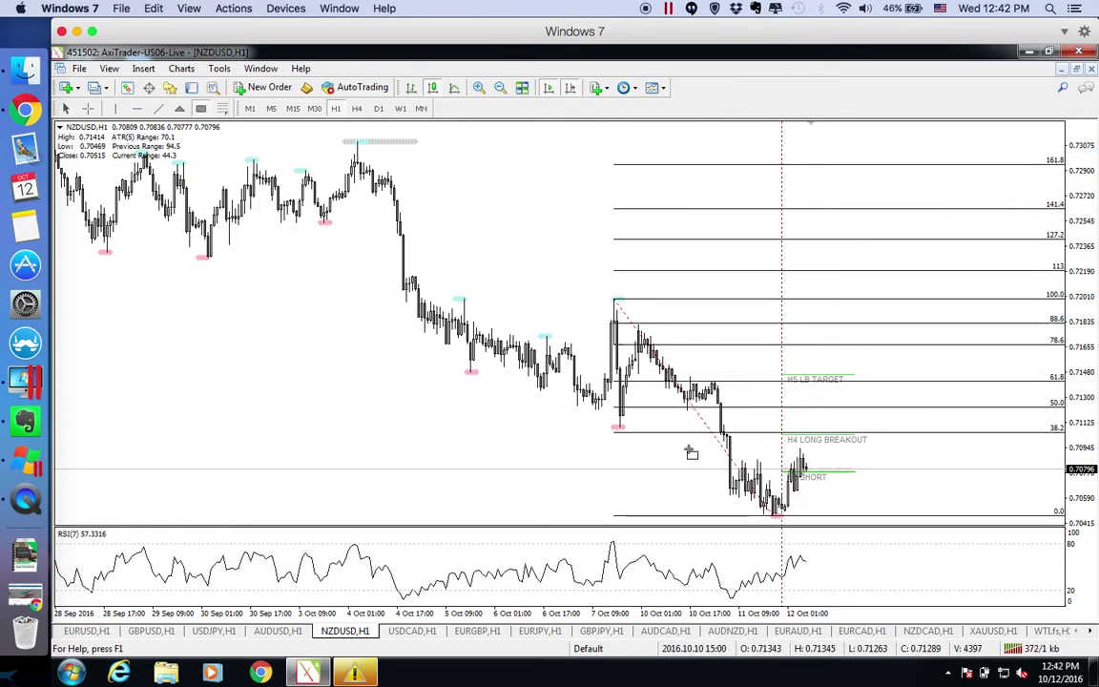
pyautogui.moveTo(779, 445); pyautogui.dragTo(940, 425)
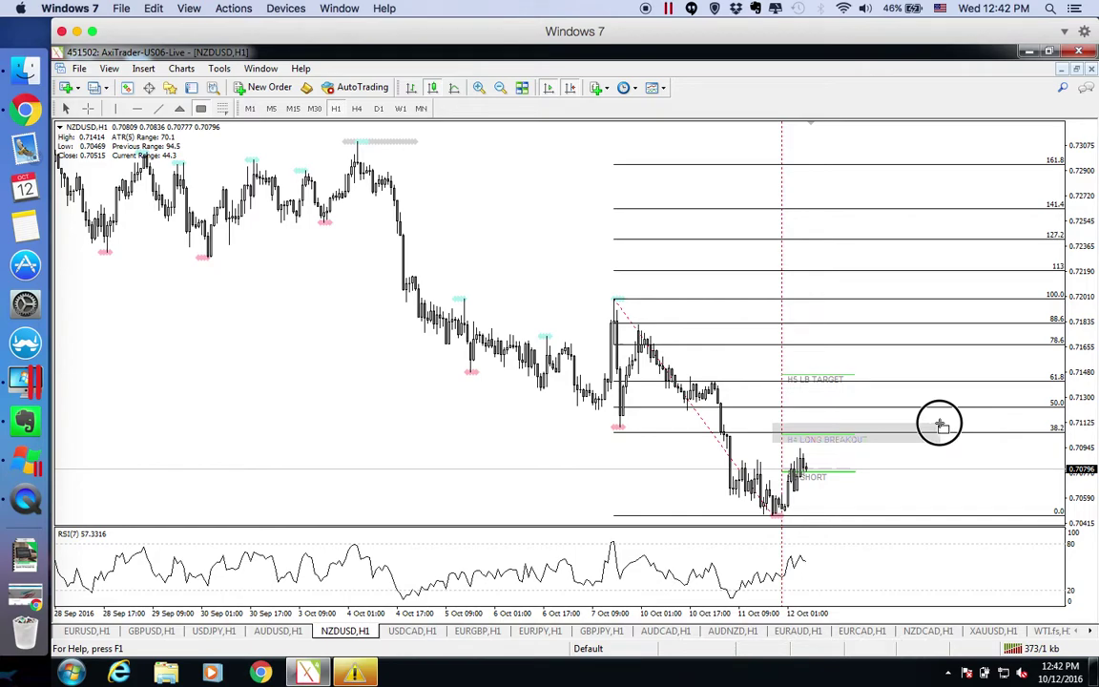
pyautogui.middleClick(594, 429)
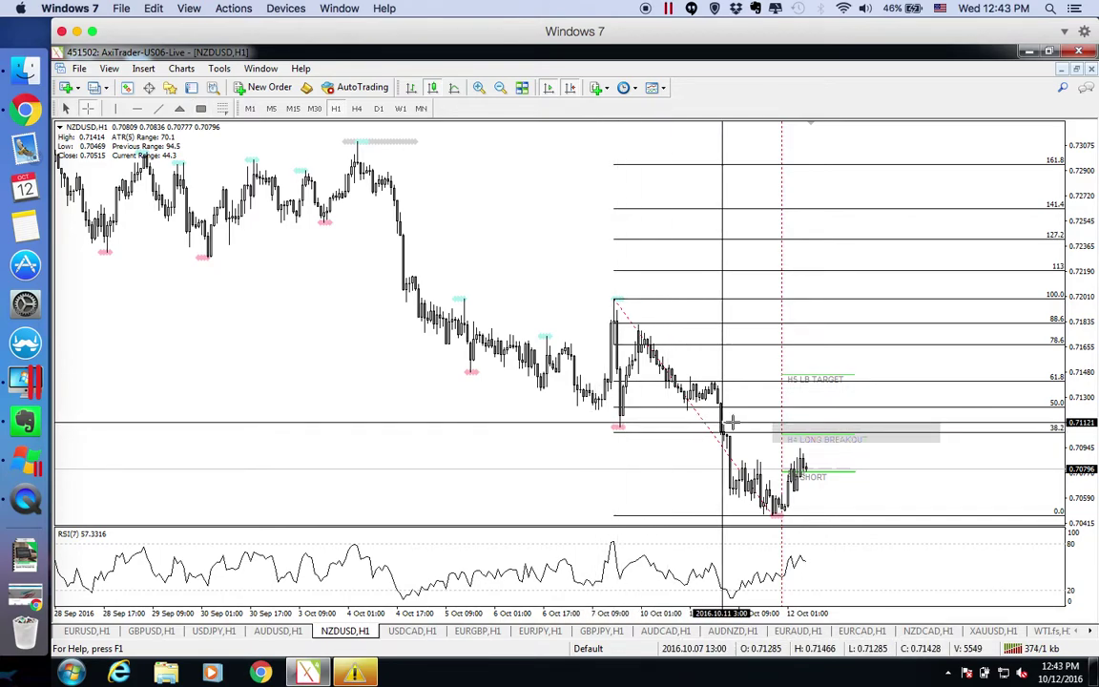
pyautogui.middleClick(833, 441)
pyautogui.moveTo(858, 437); pyautogui.dragTo(865, 414)
# Read the 7 Oct prices and the grey zone level near 0.7124 with the crosshair
pyautogui.middleClick(859, 412)
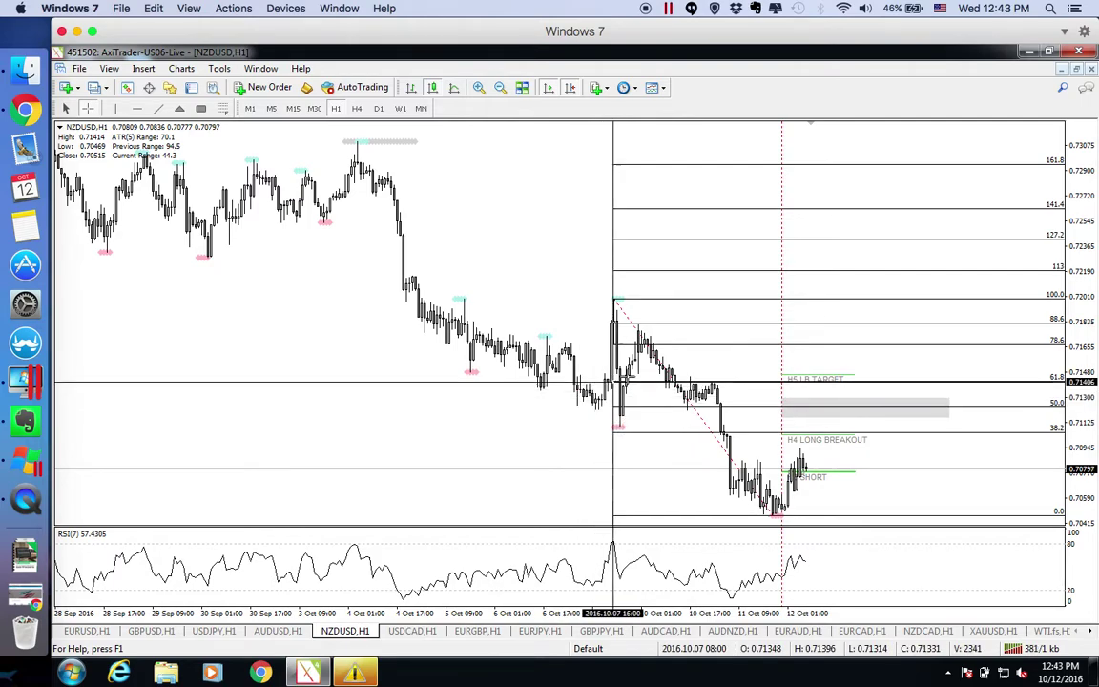
pyautogui.press('Escape')
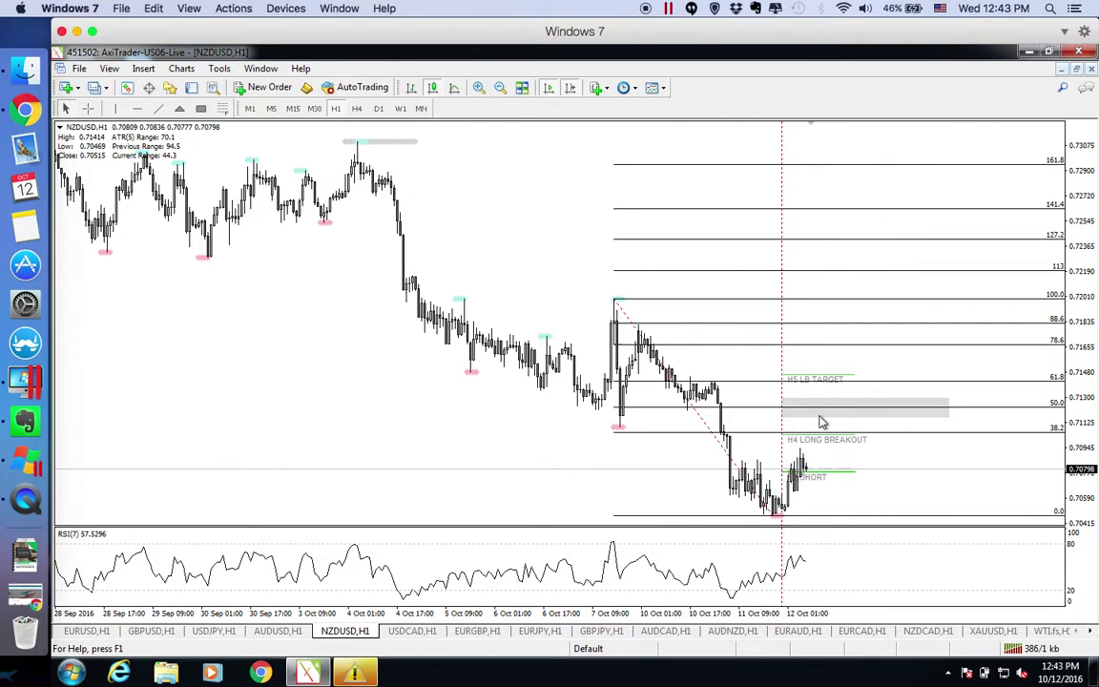
pyautogui.middleClick(837, 437)
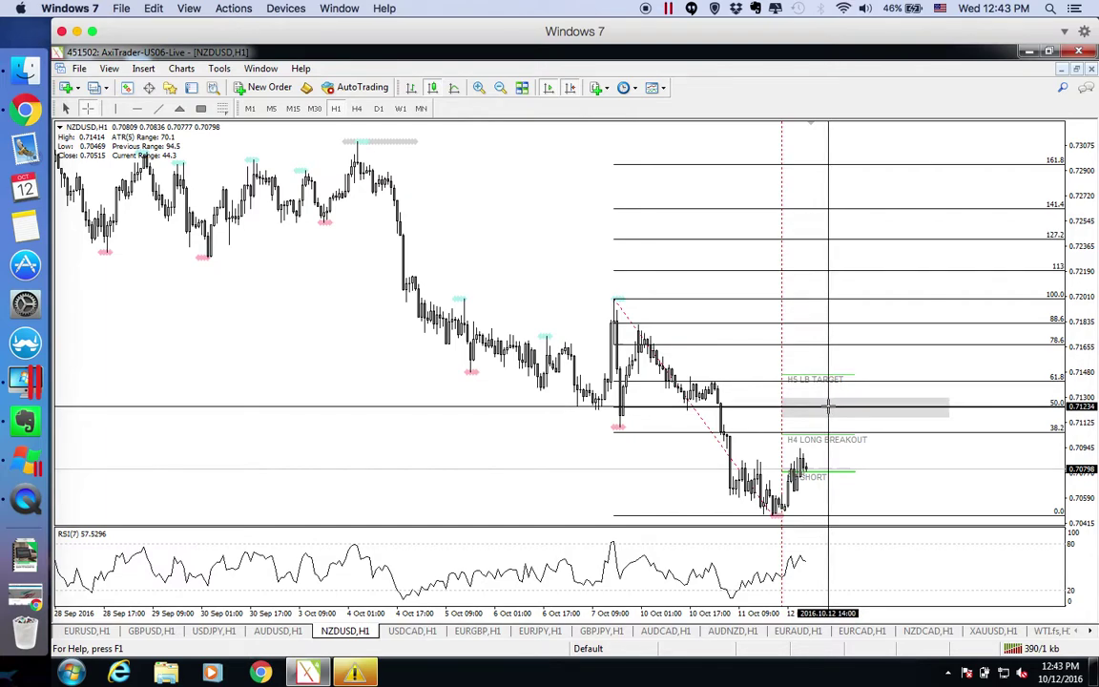
pyautogui.middleClick(828, 406)
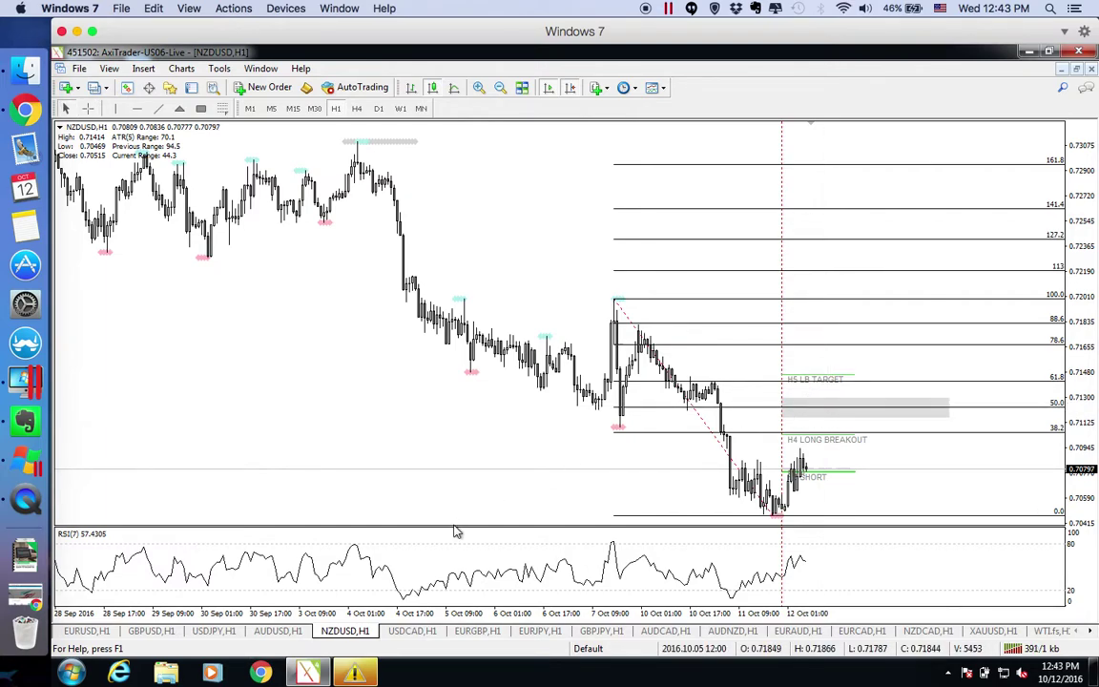
pyautogui.click(411, 631)
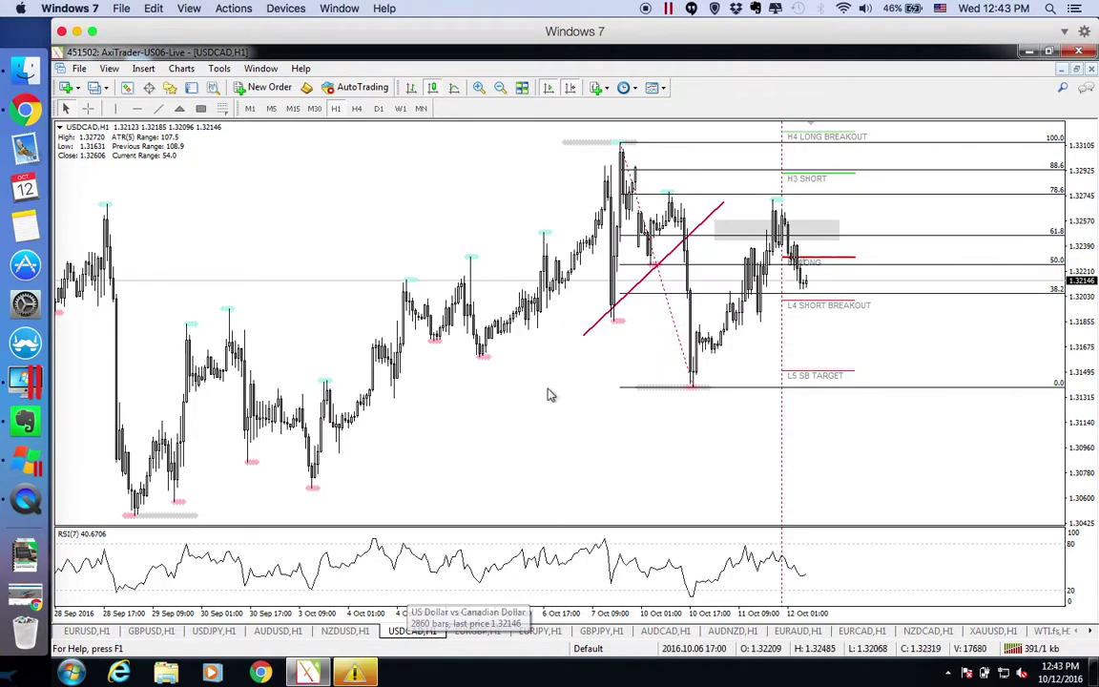
pyautogui.middleClick(784, 244)
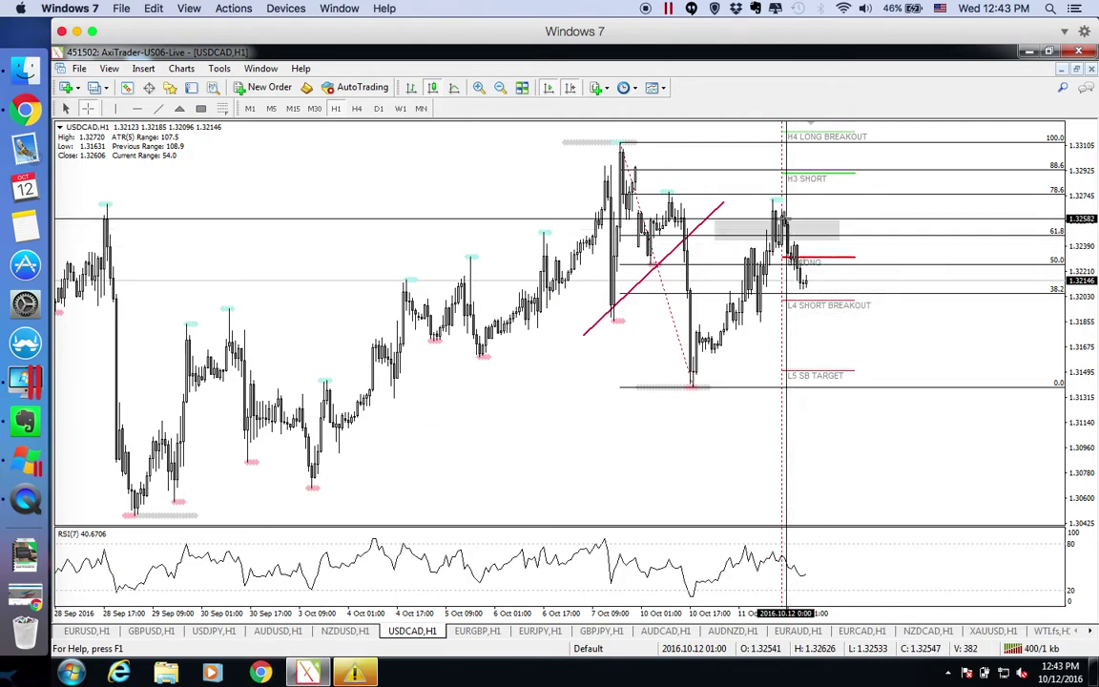
pyautogui.click(888, 247)
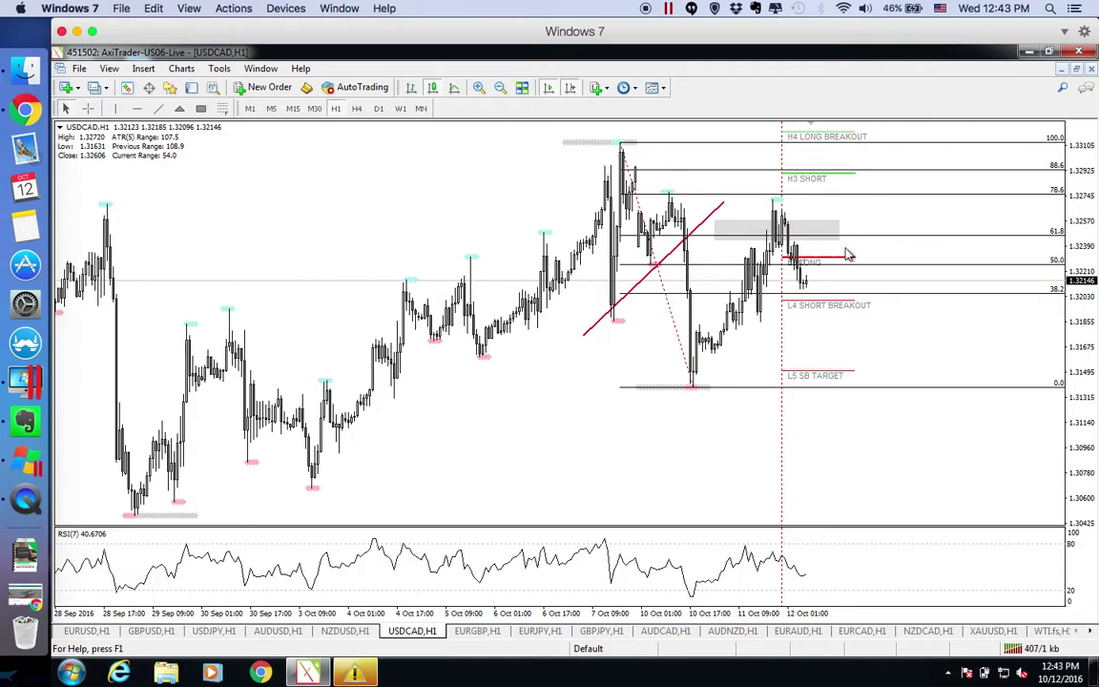
pyautogui.middleClick(811, 279)
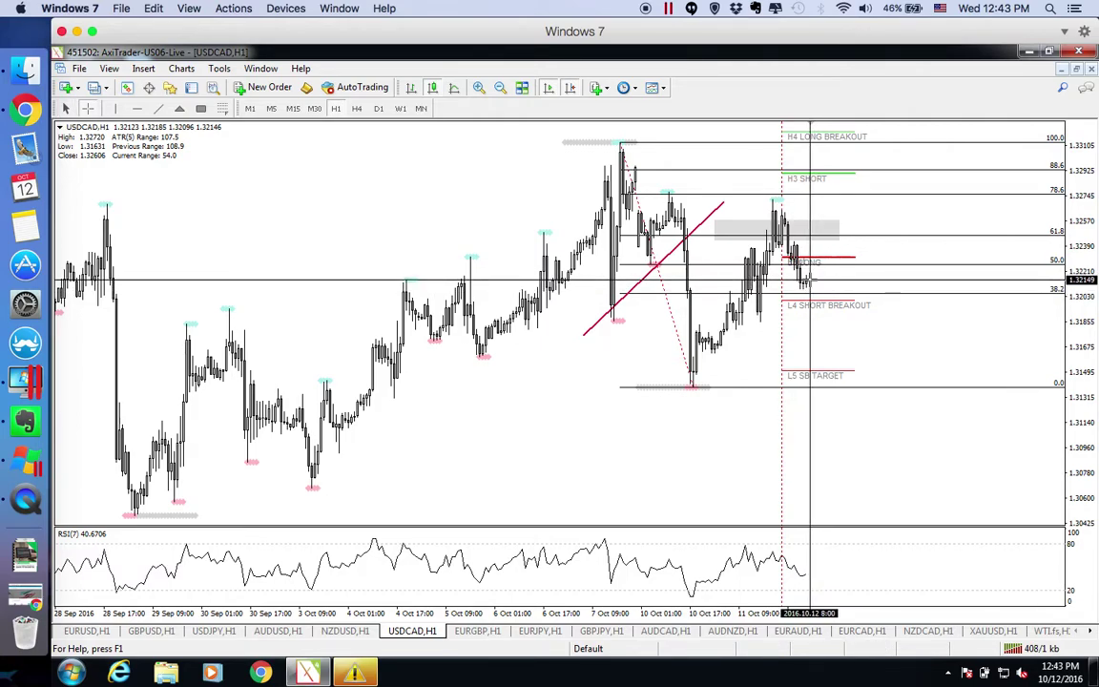
pyautogui.moveTo(811, 280); pyautogui.dragTo(841, 219)
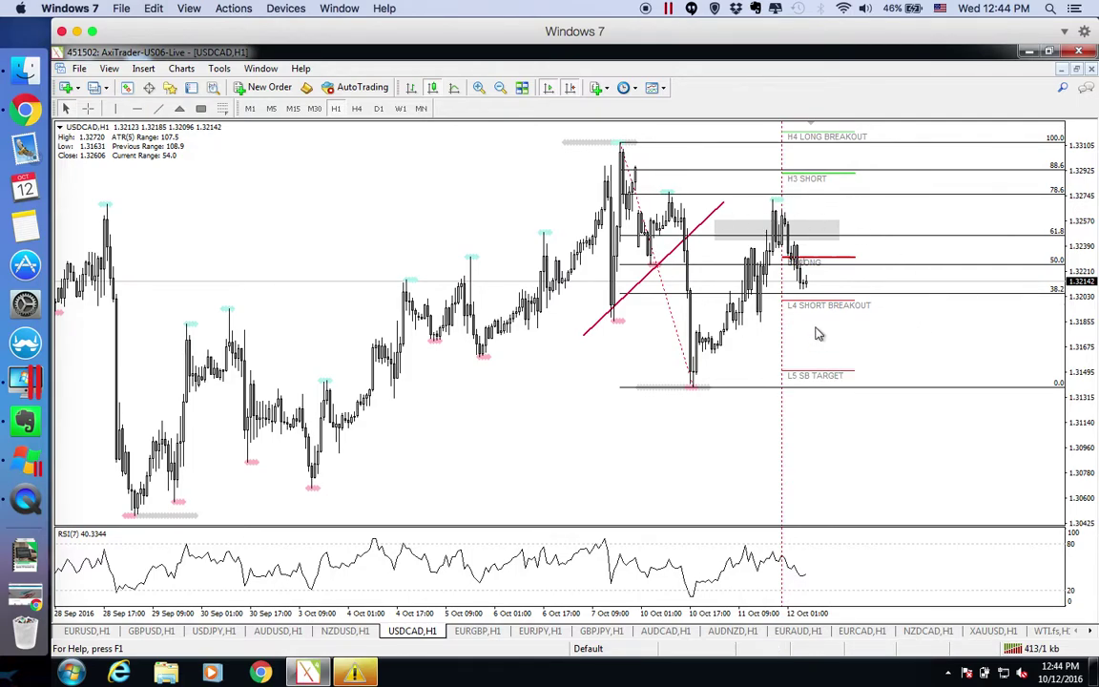
# On EURJPY H1, stretch the Fibonacci to the latest low and widen the 61.8 grey zone rightward
pyautogui.click(540, 630)
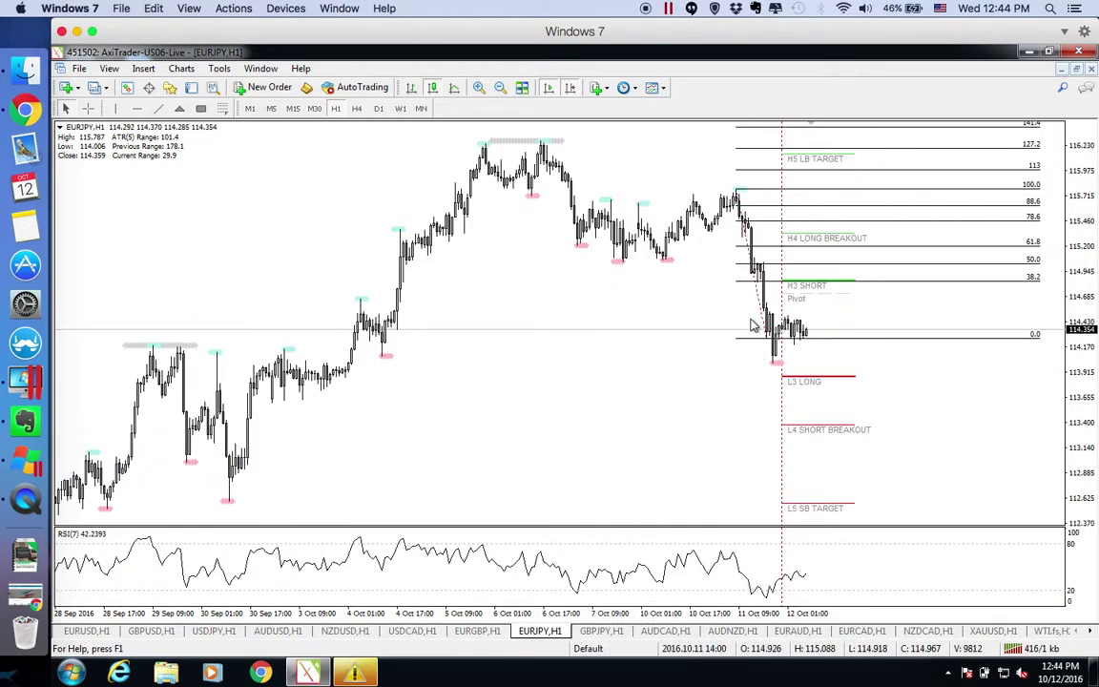
pyautogui.moveTo(771, 334); pyautogui.dragTo(775, 361)
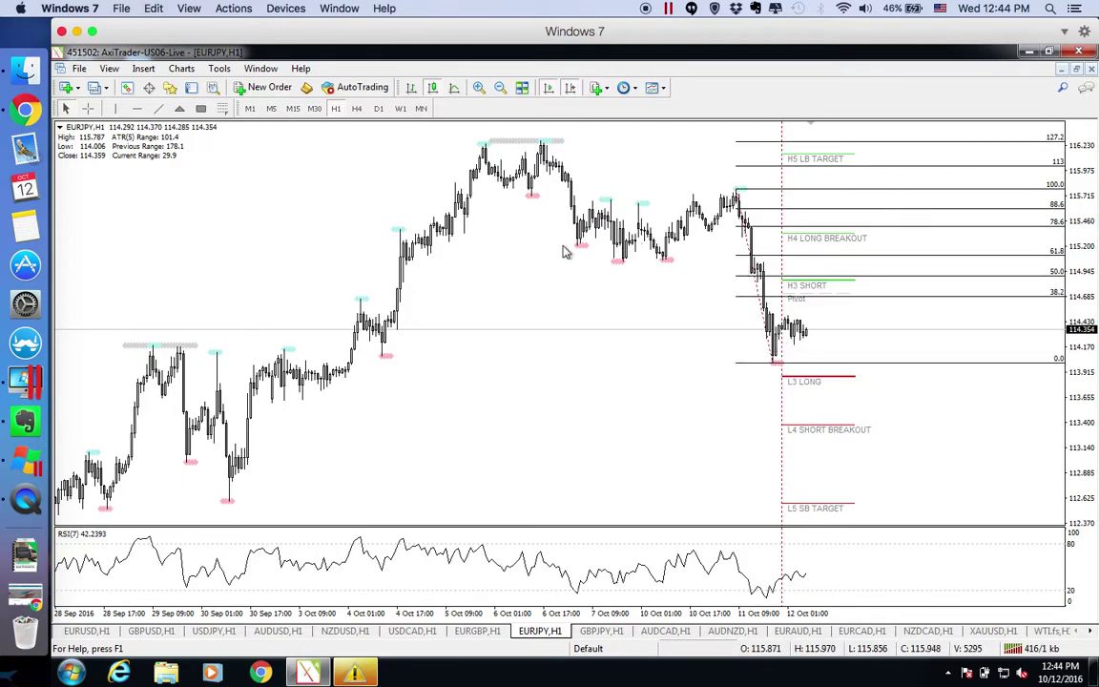
pyautogui.hotkey('ctrl', 'f')
pyautogui.press('Escape')
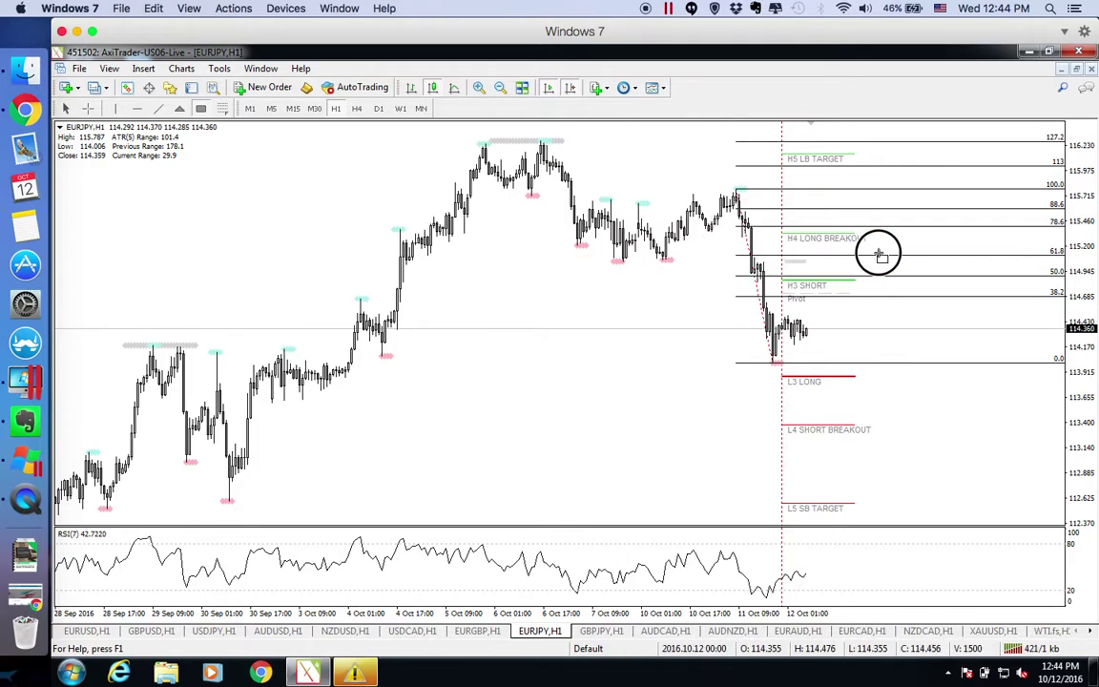
pyautogui.moveTo(879, 255); pyautogui.dragTo(934, 247)
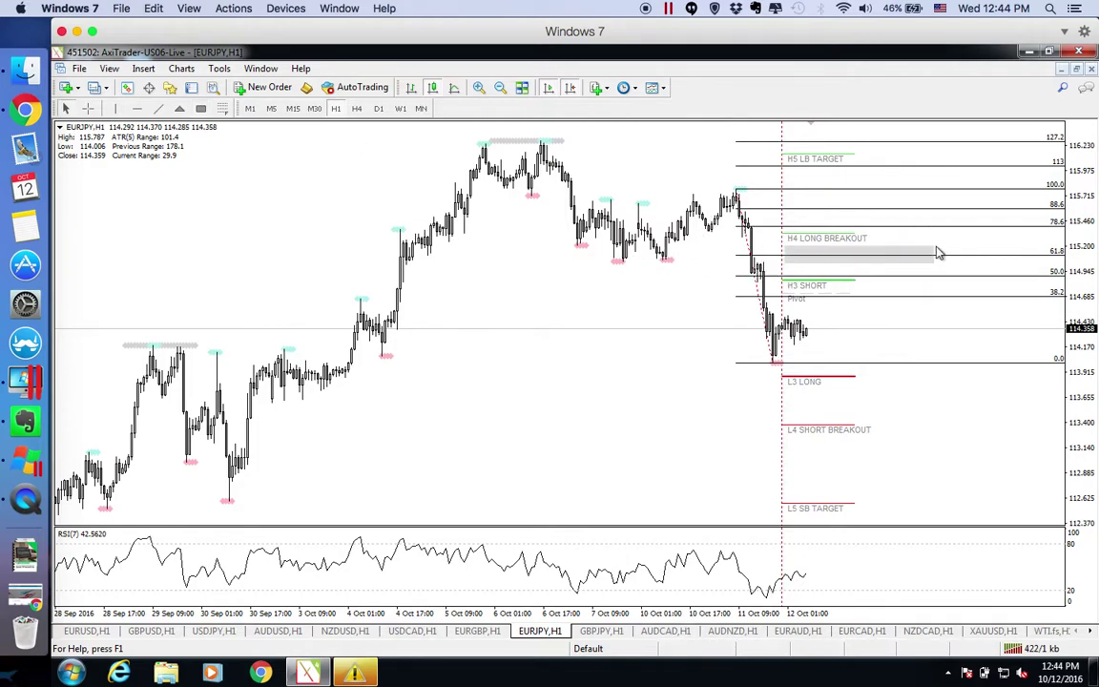
pyautogui.middleClick(891, 253)
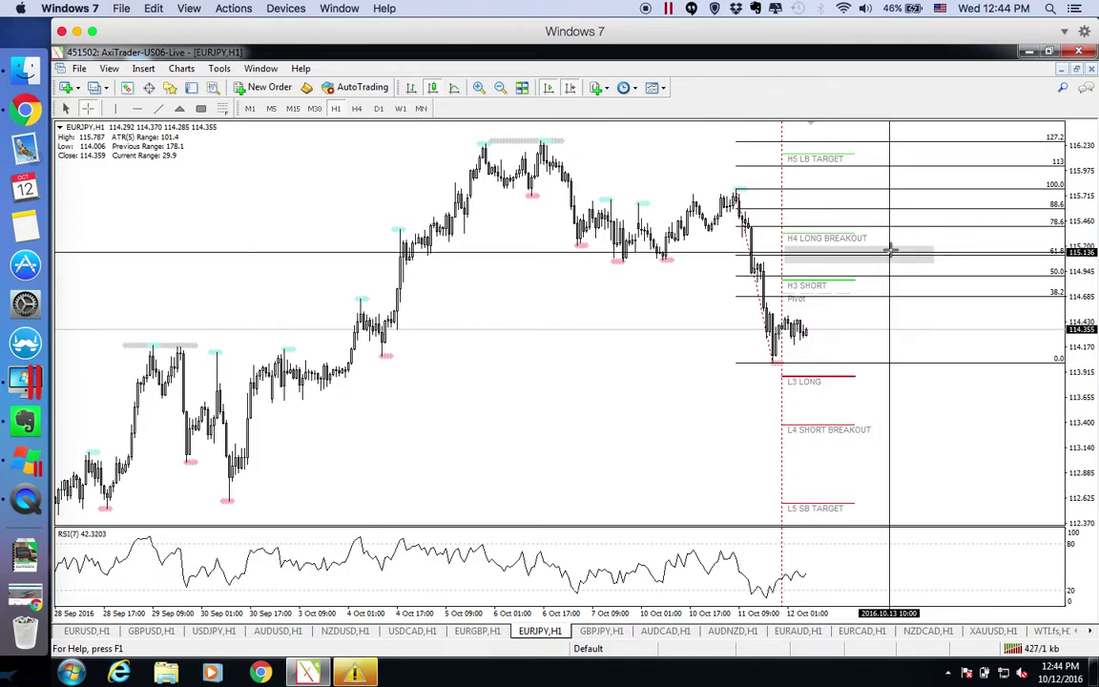
pyautogui.middleClick(861, 304)
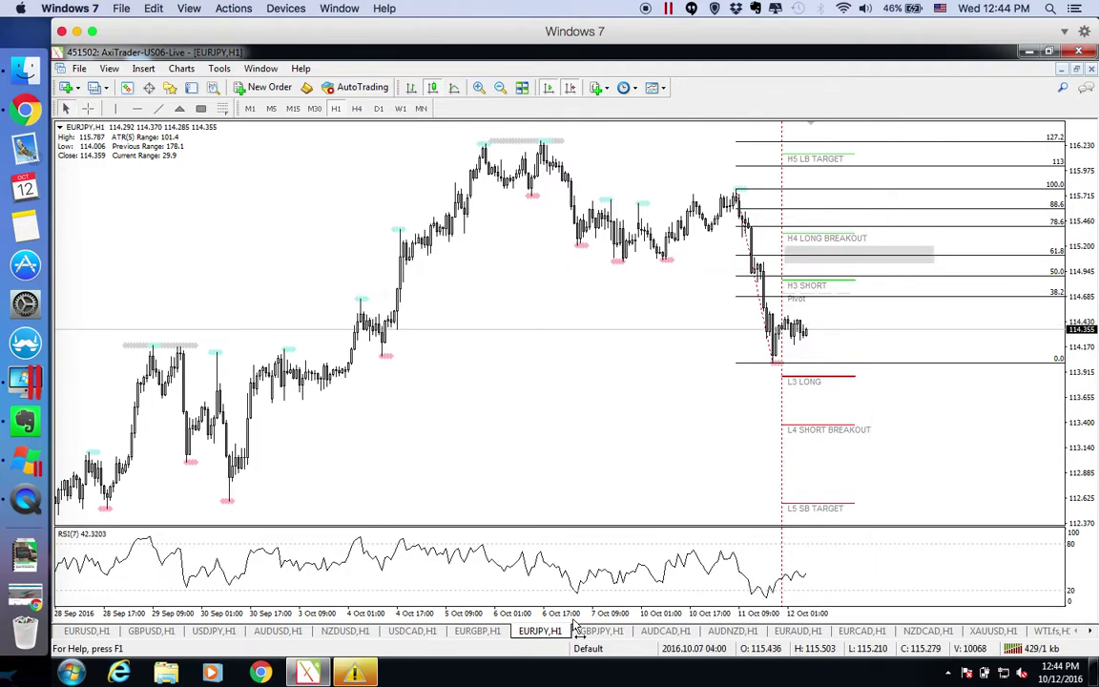
# Shift the AUDCAD H1 grey zone right along 61.8, close the update popup, and show AUDNZD H1
pyautogui.click(600, 631)
pyautogui.click(653, 632)
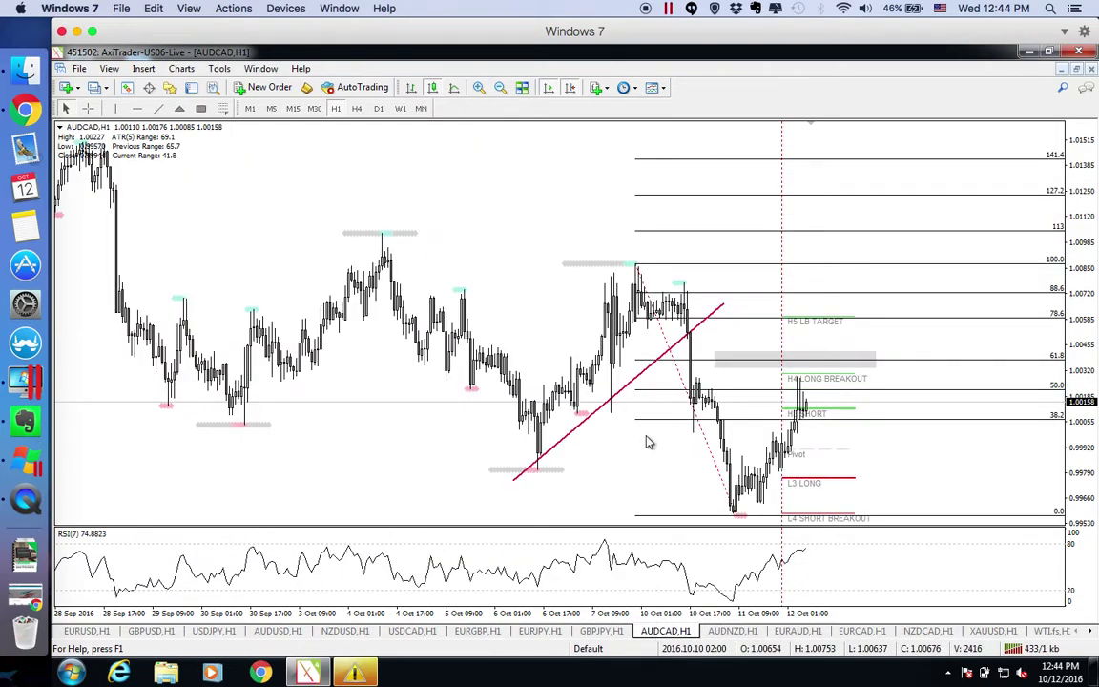
pyautogui.middleClick(781, 340)
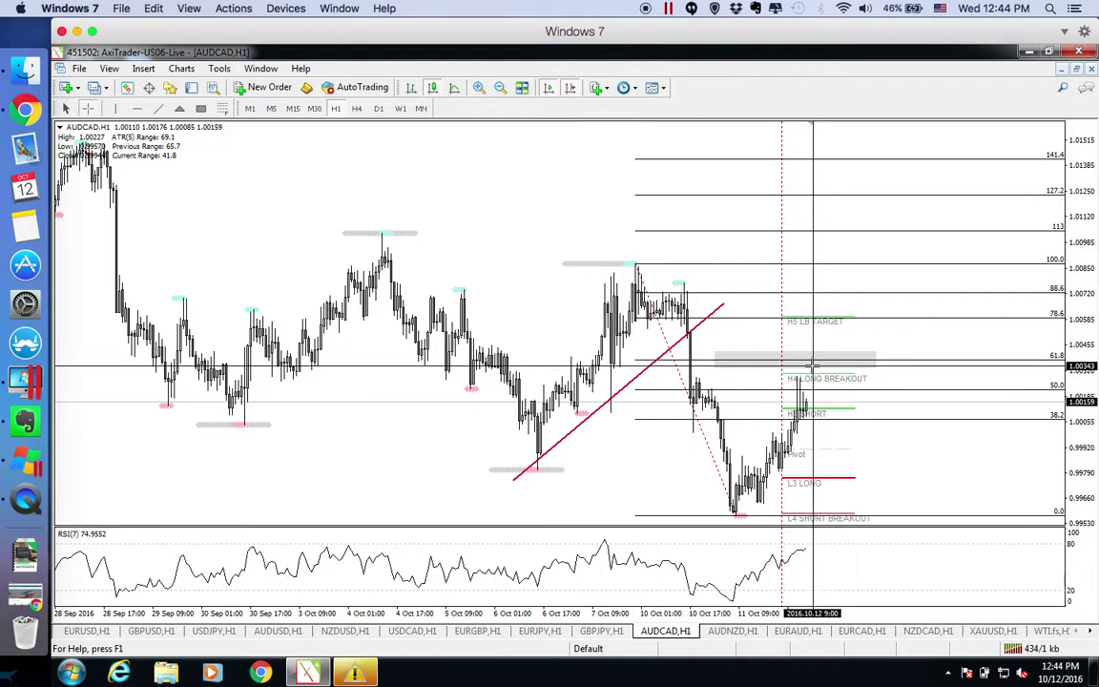
pyautogui.middleClick(799, 359)
pyautogui.moveTo(799, 360); pyautogui.dragTo(855, 364)
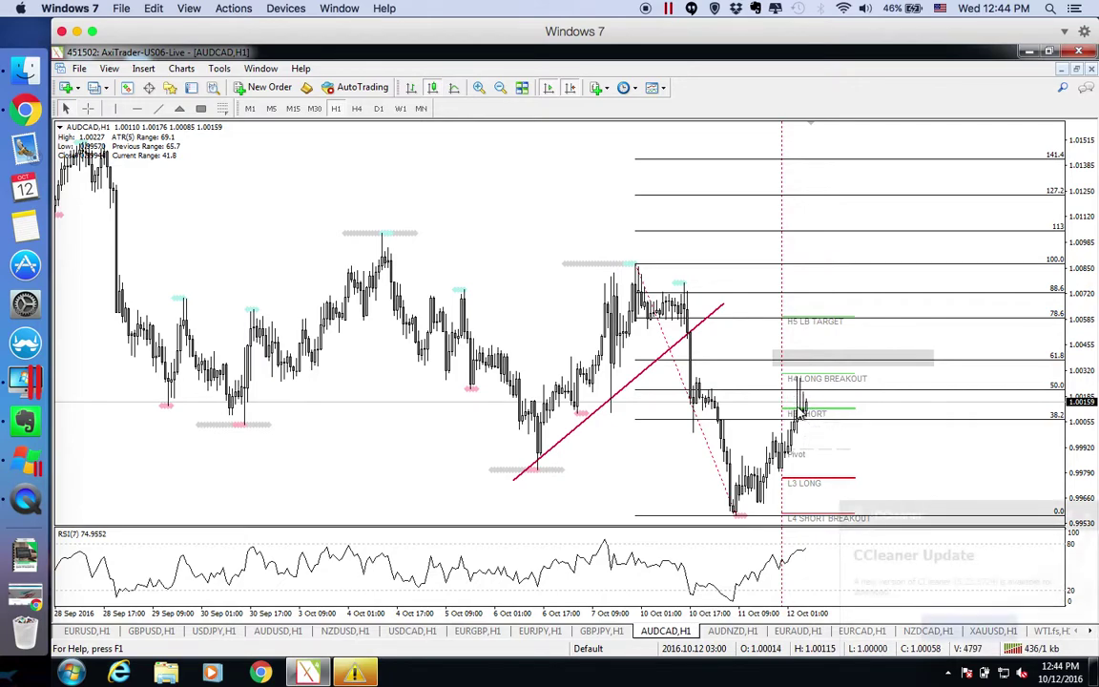
pyautogui.middleClick(775, 405)
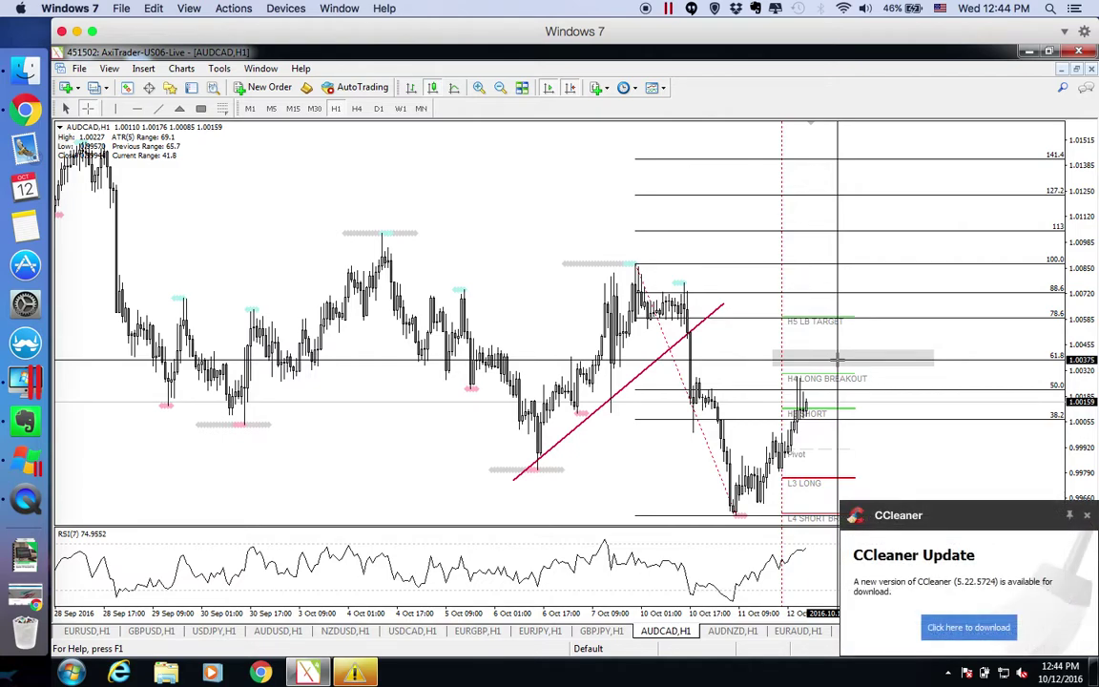
pyautogui.click(837, 360)
pyautogui.click(1088, 516)
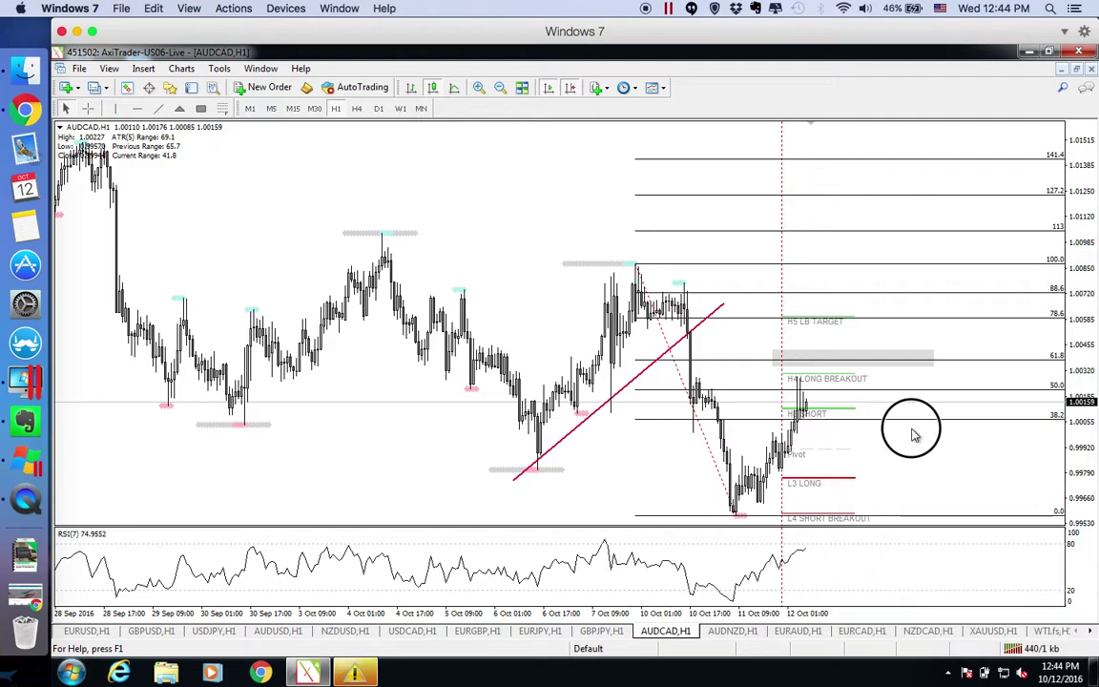
pyautogui.click(733, 630)
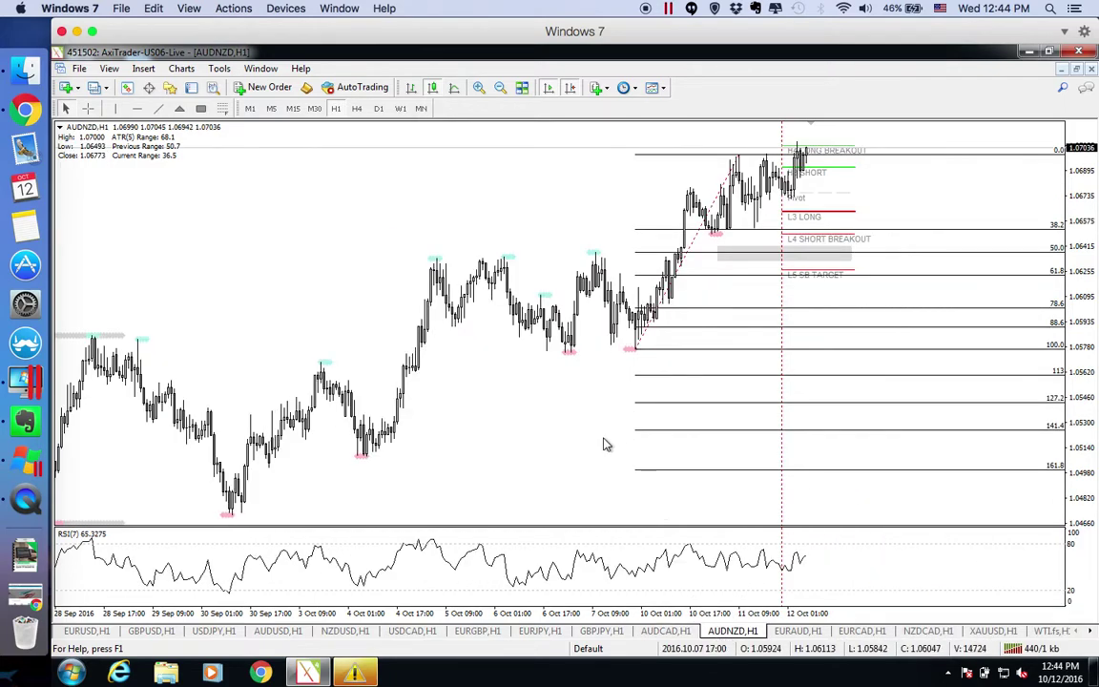
# Extend the AUDNZD Fibonacci top to the latest high and set the grey zone on the L5 SB TARGET line
pyautogui.click(743, 164)
pyautogui.moveTo(745, 164); pyautogui.dragTo(799, 150)
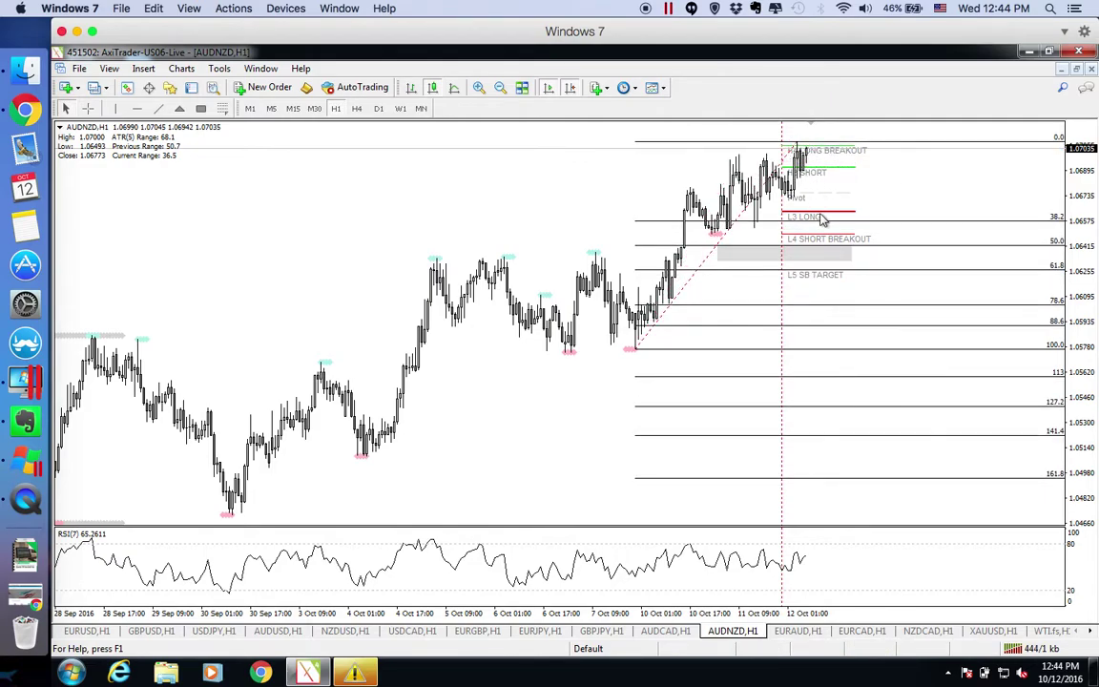
pyautogui.moveTo(786, 261); pyautogui.dragTo(866, 275)
pyautogui.middleClick(732, 263)
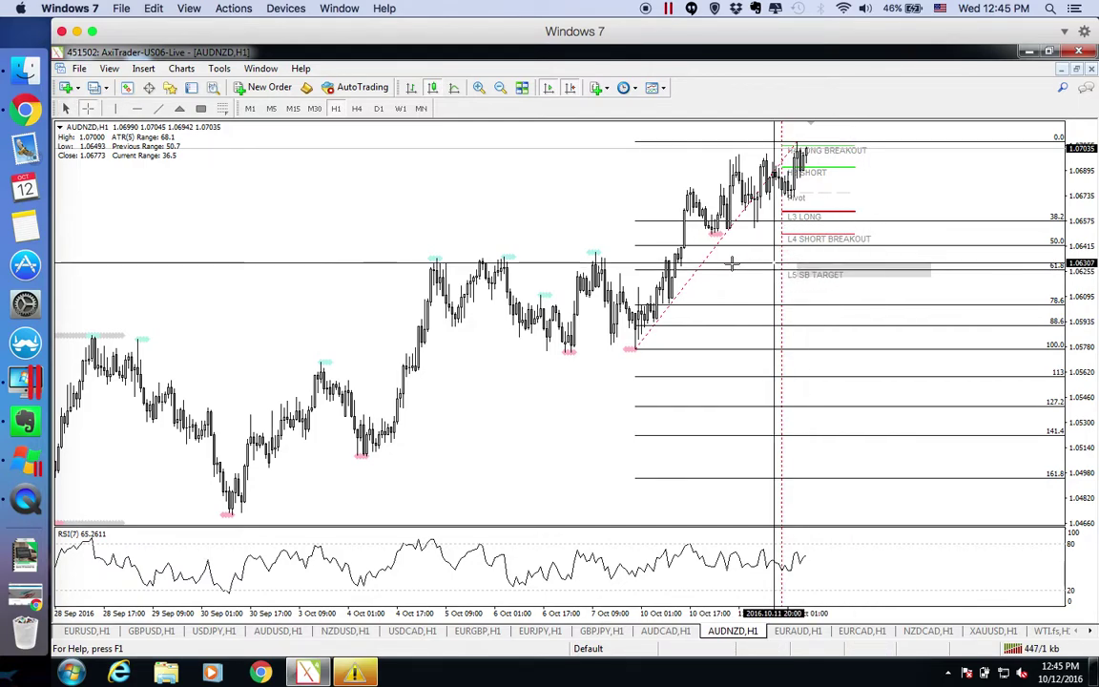
pyautogui.click(798, 270)
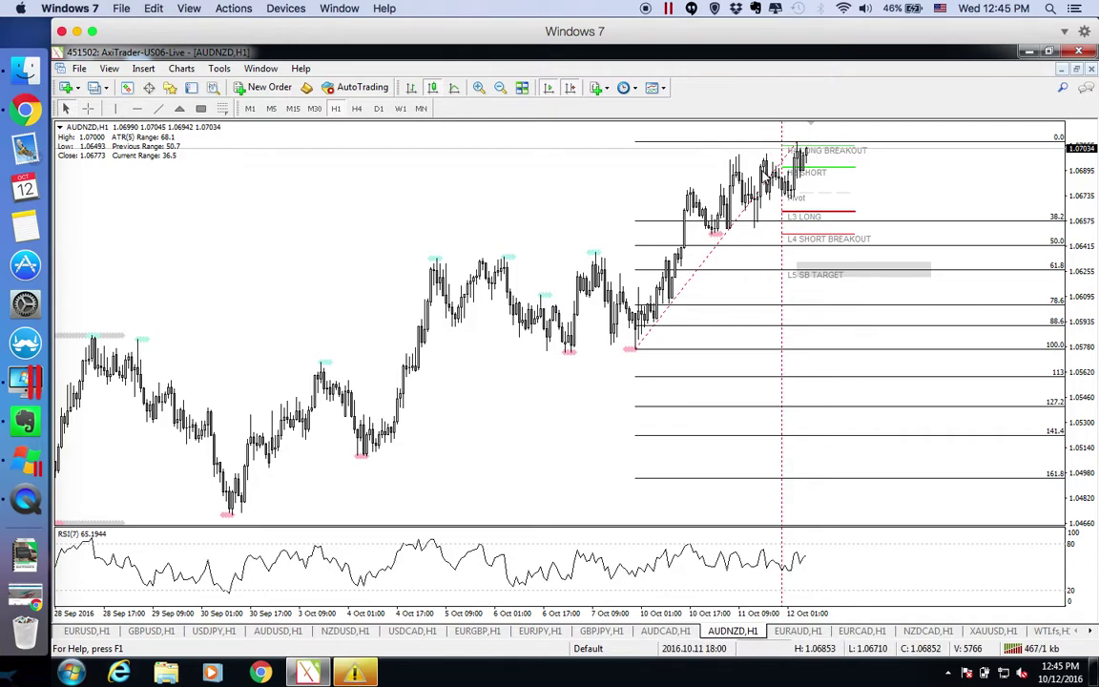
pyautogui.click(786, 633)
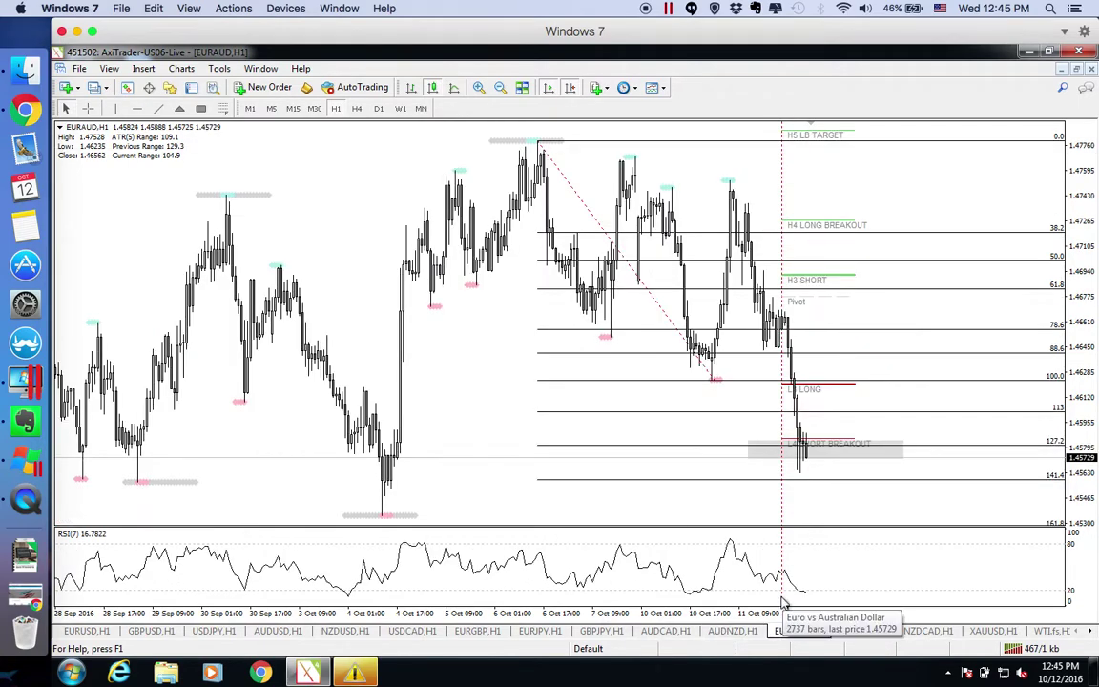
pyautogui.middleClick(632, 386)
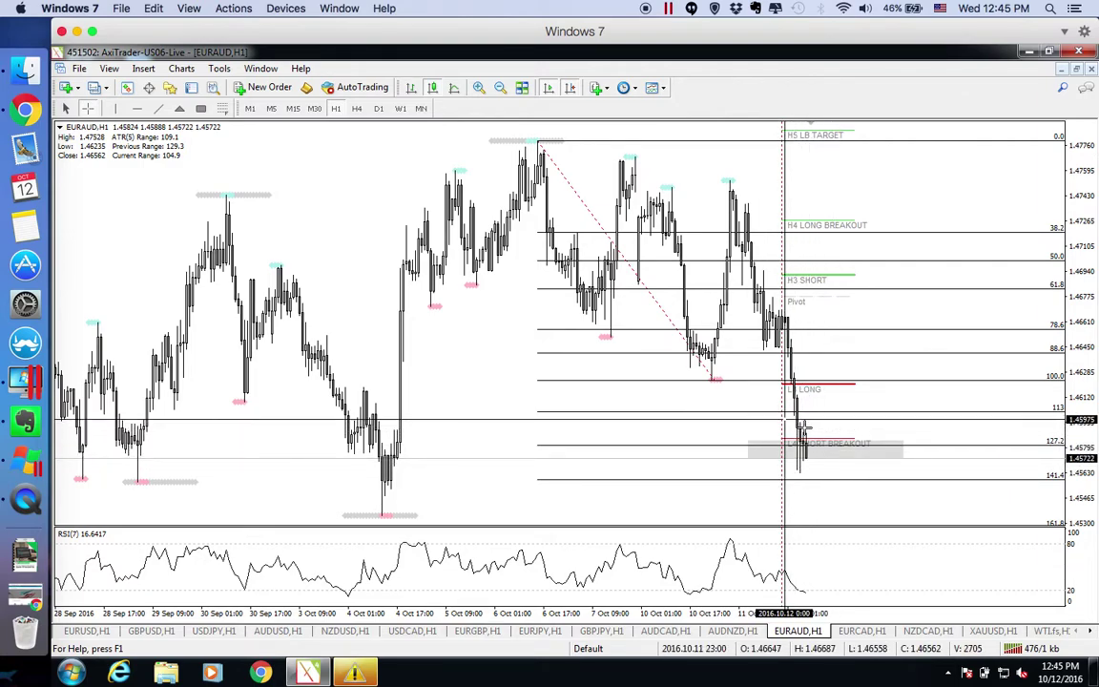
pyautogui.click(839, 417)
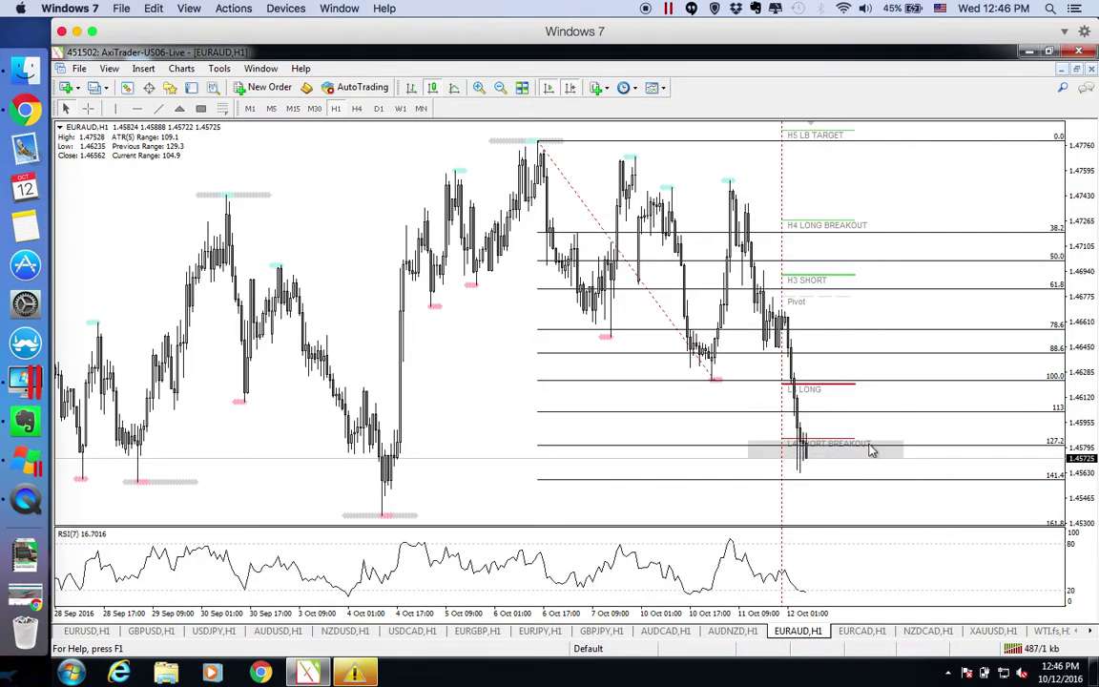
pyautogui.middleClick(702, 381)
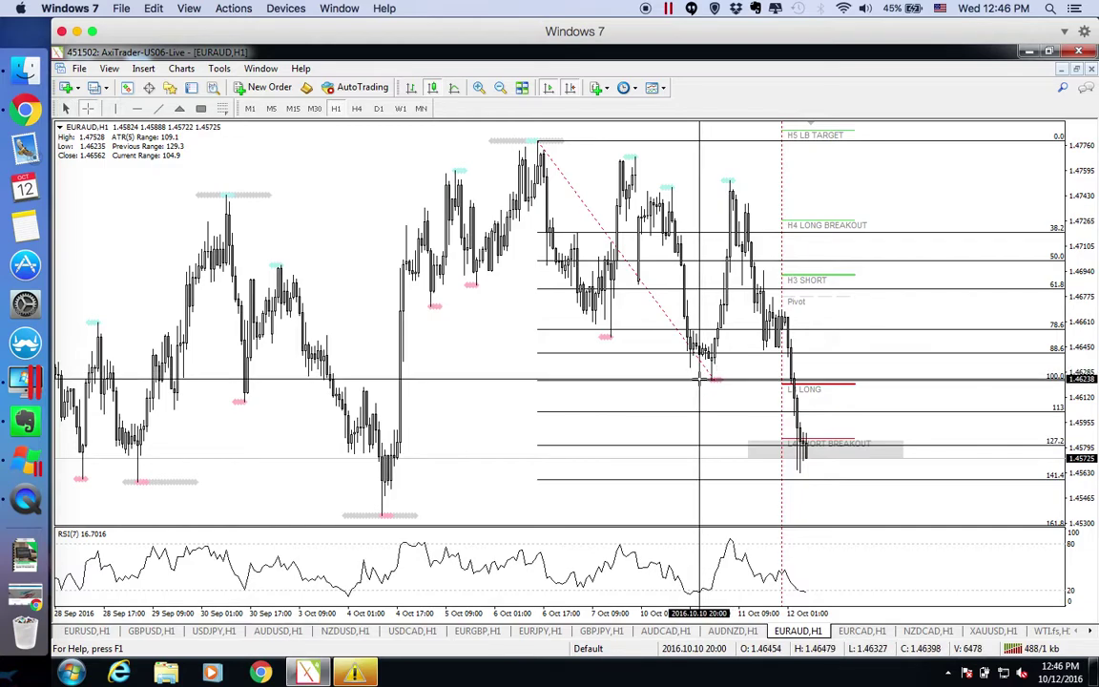
pyautogui.middleClick(816, 471)
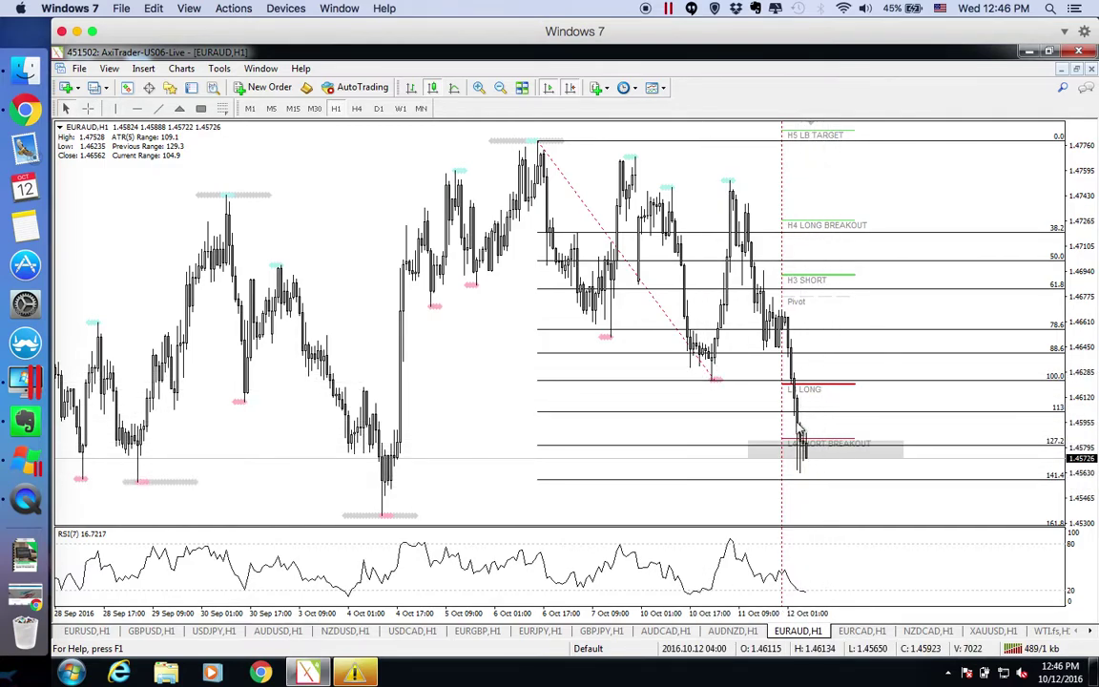
# On NZDCAD H1, move the grey zone right and up onto the H5 LB TARGET line at 61.8
pyautogui.click(855, 634)
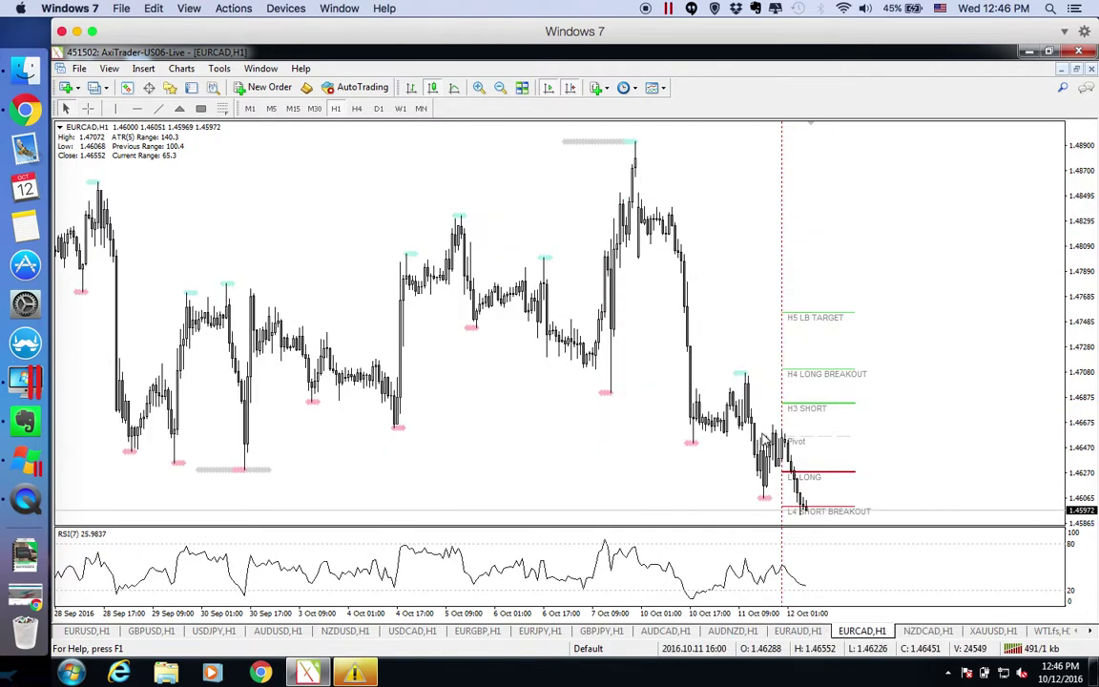
pyautogui.click(938, 631)
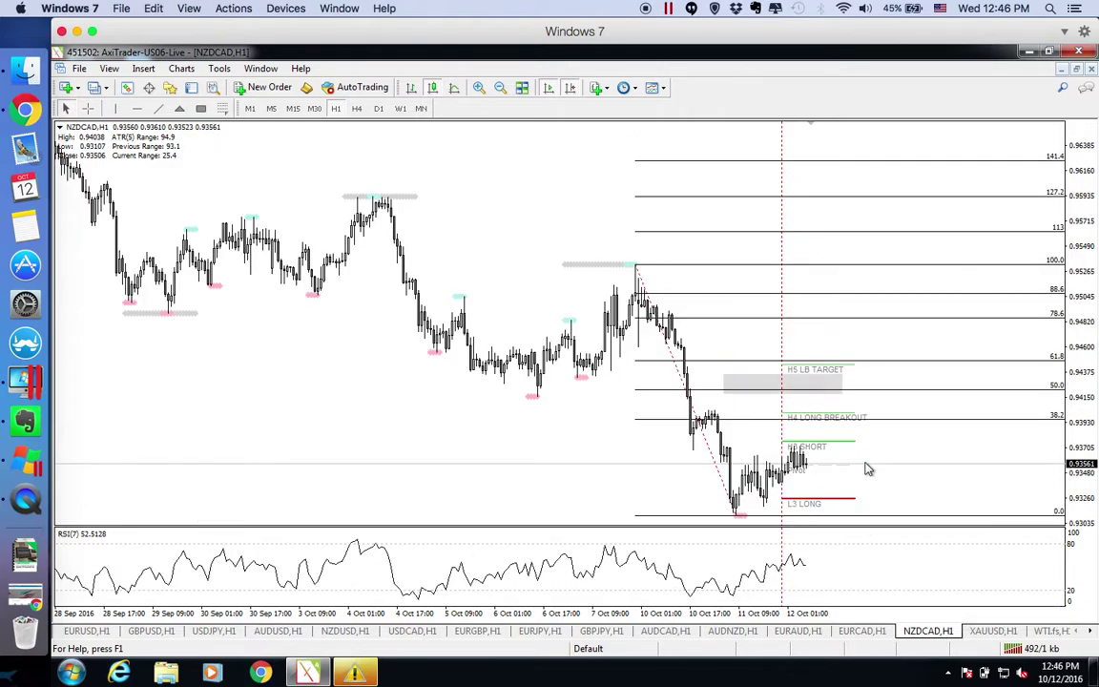
pyautogui.click(792, 387)
pyautogui.moveTo(792, 387); pyautogui.dragTo(842, 386)
pyautogui.middleClick(840, 387)
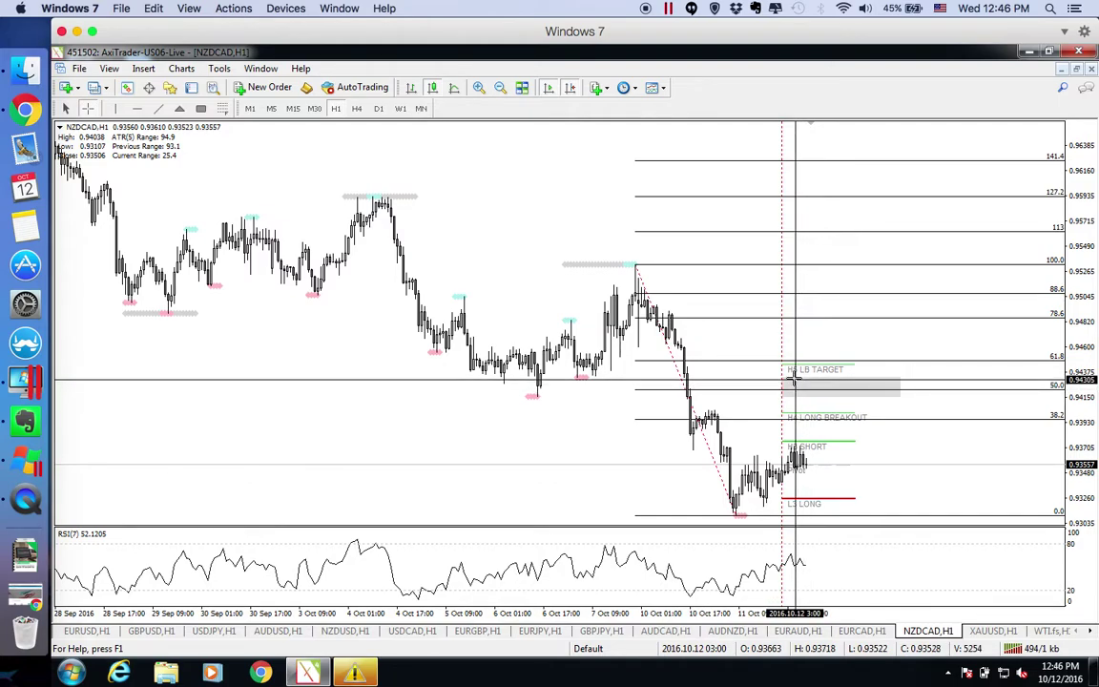
pyautogui.press('Escape')
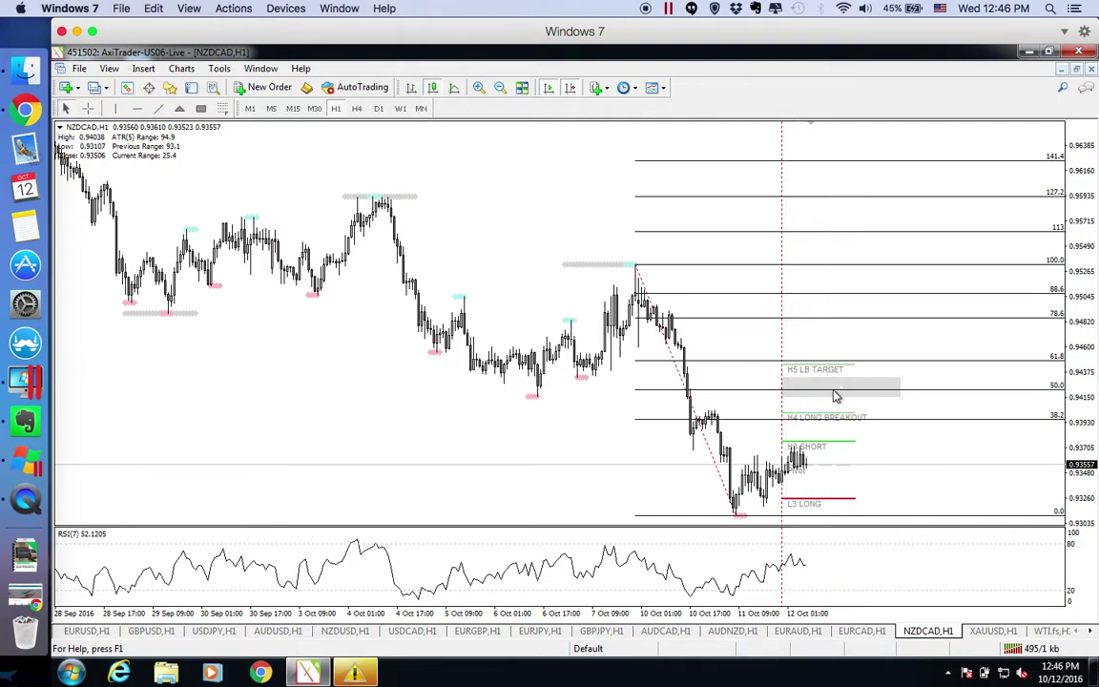
pyautogui.moveTo(834, 392); pyautogui.dragTo(840, 368)
pyautogui.middleClick(626, 397)
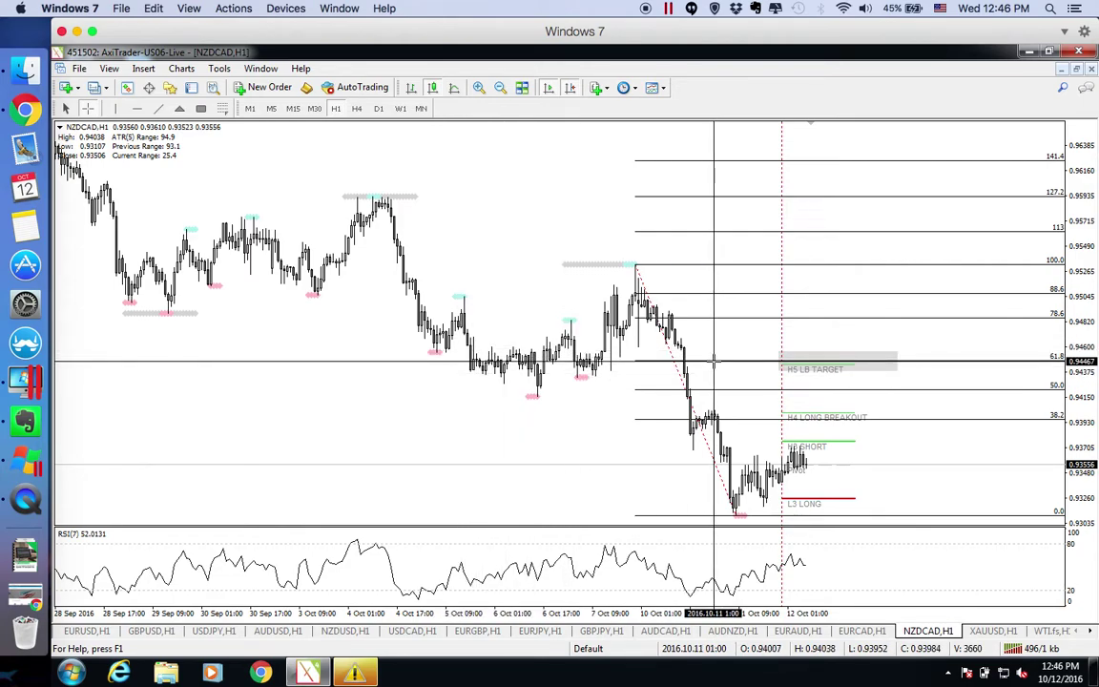
pyautogui.click(712, 345)
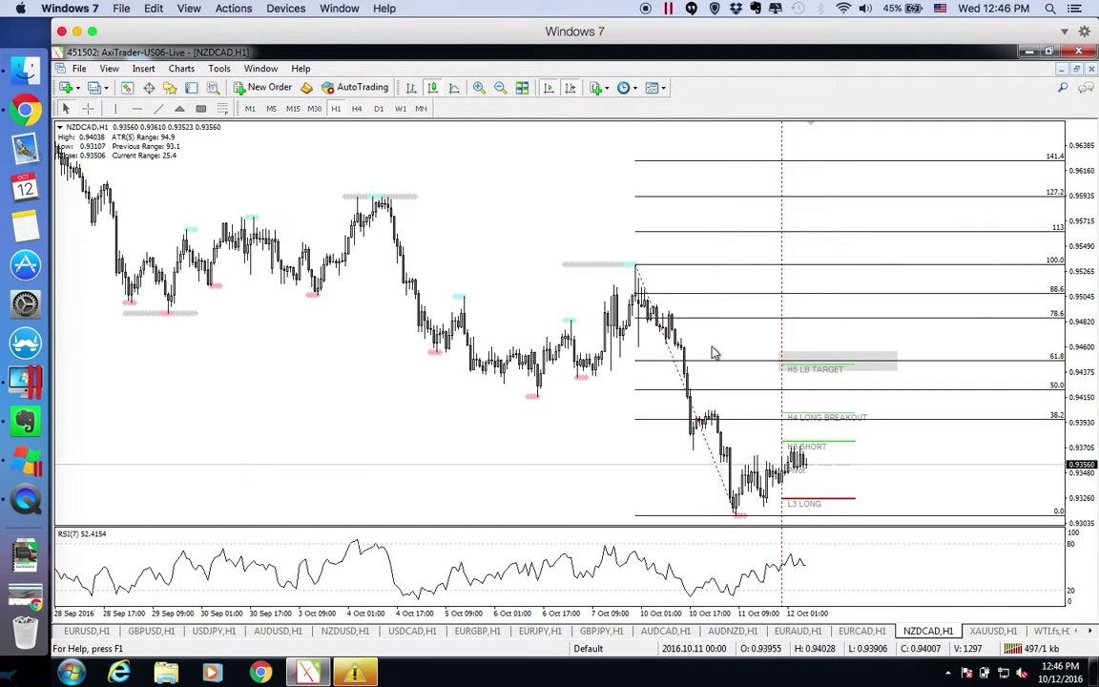